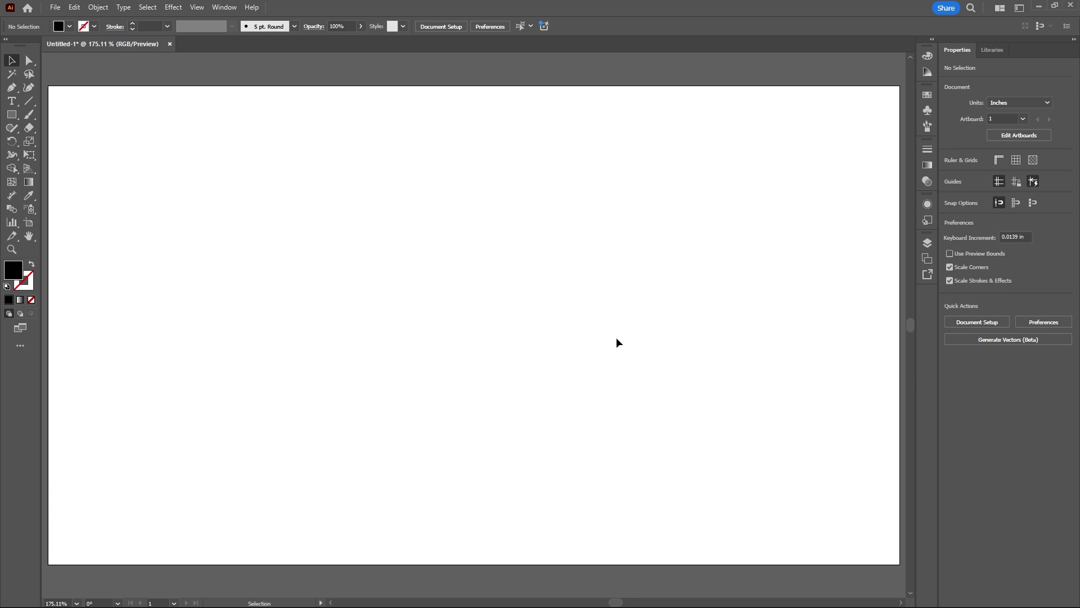
Step: Draw a black rectangle of about 10.62 × 4.46 in over the artboard
left_click(12, 114)
scroll(400, 212, "down", 5, "alt")
scroll(400, 212, "up", 2, "alt")
mouse_move(280, 192)
left_mouse_down()
mouse_move(440, 276)
mouse_move(592, 306)
mouse_move(668, 363)
mouse_move(778, 400)
mouse_move(765, 395)
left_mouse_up()
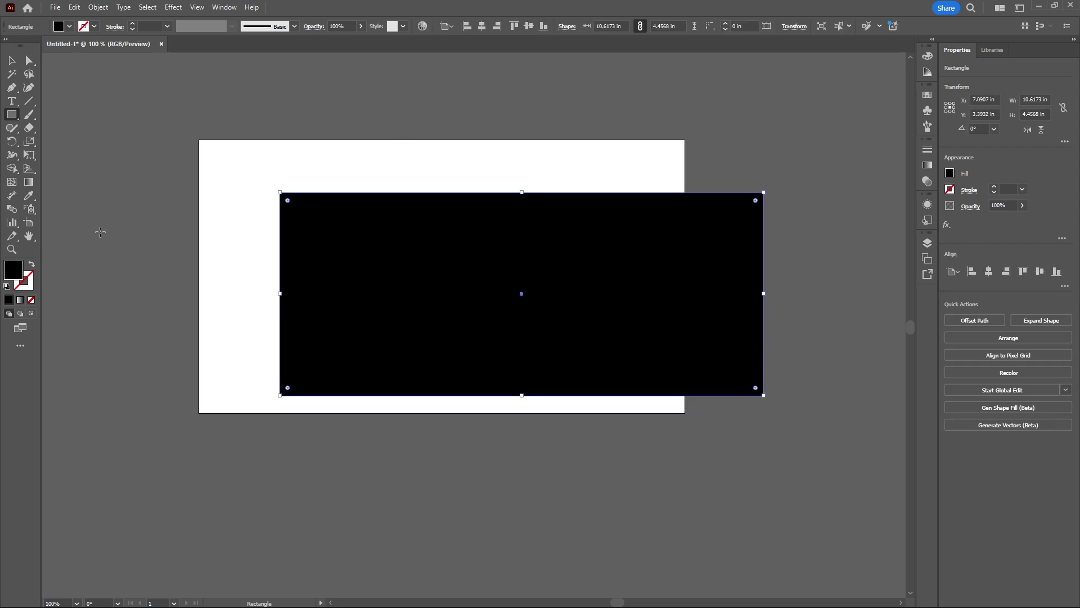
Step: Apply Extrude & Bevel with the Isometric Top preset and a light tan FFD4A9 fill
left_click(173, 8)
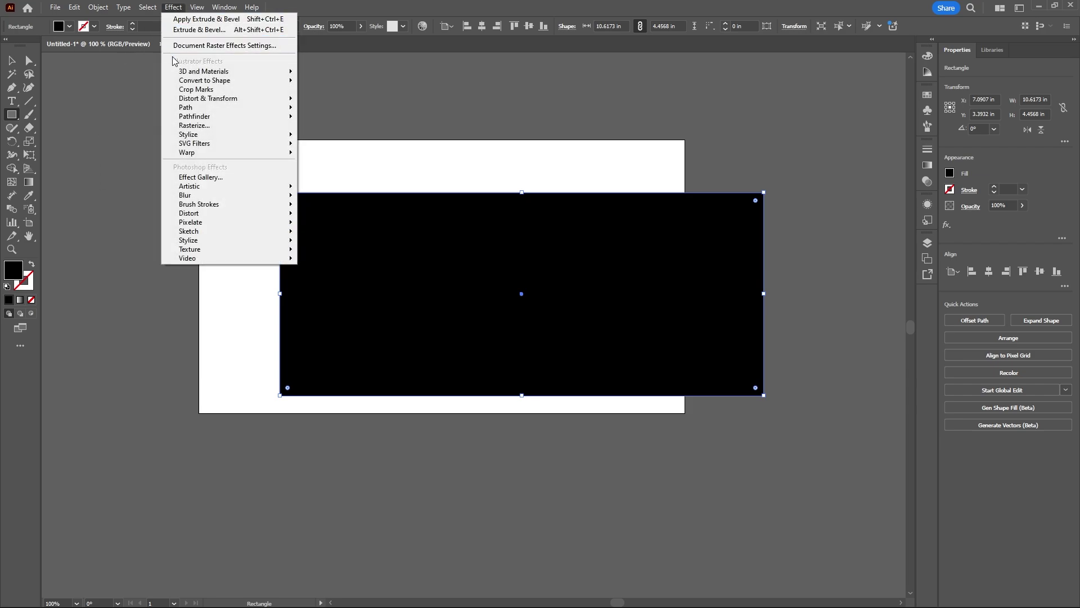
mouse_move(202, 72)
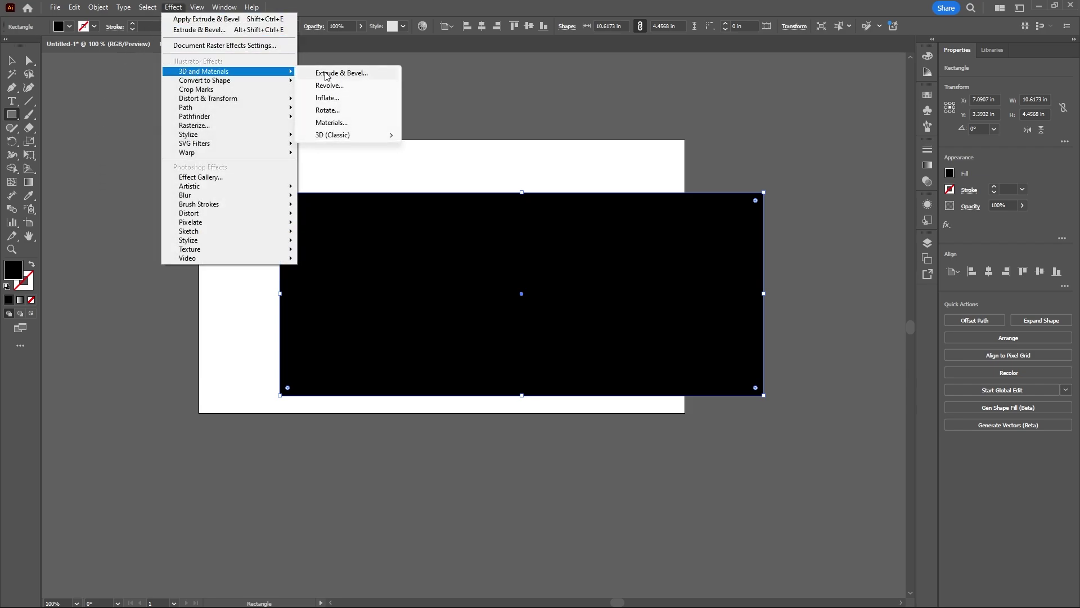
left_click(362, 74)
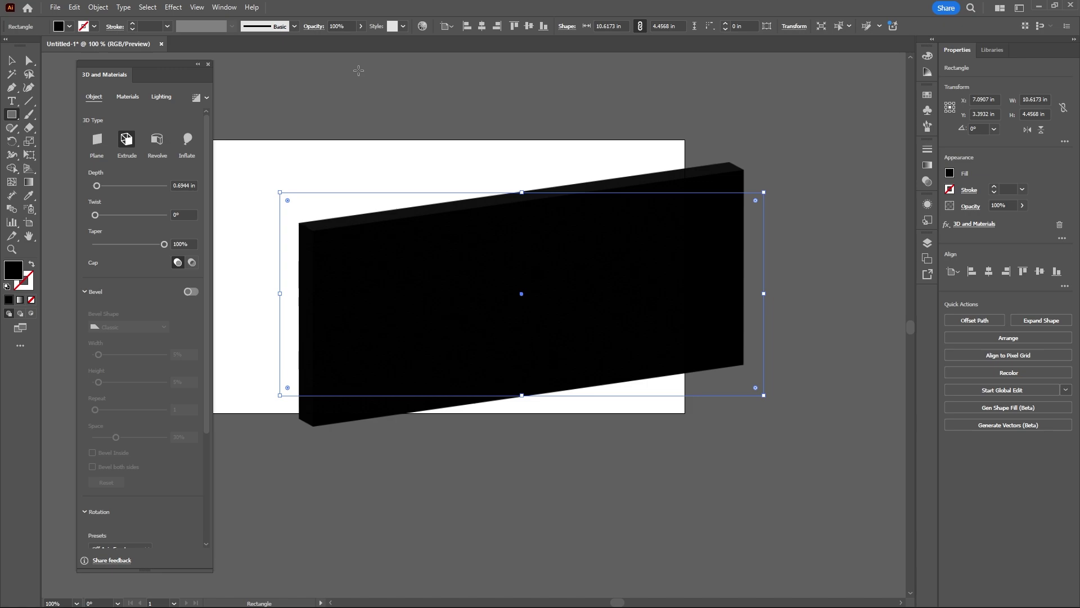
scroll(170, 441, "down", 3)
scroll(138, 434, "up", 3)
scroll(138, 434, "down", 3)
left_click(110, 401)
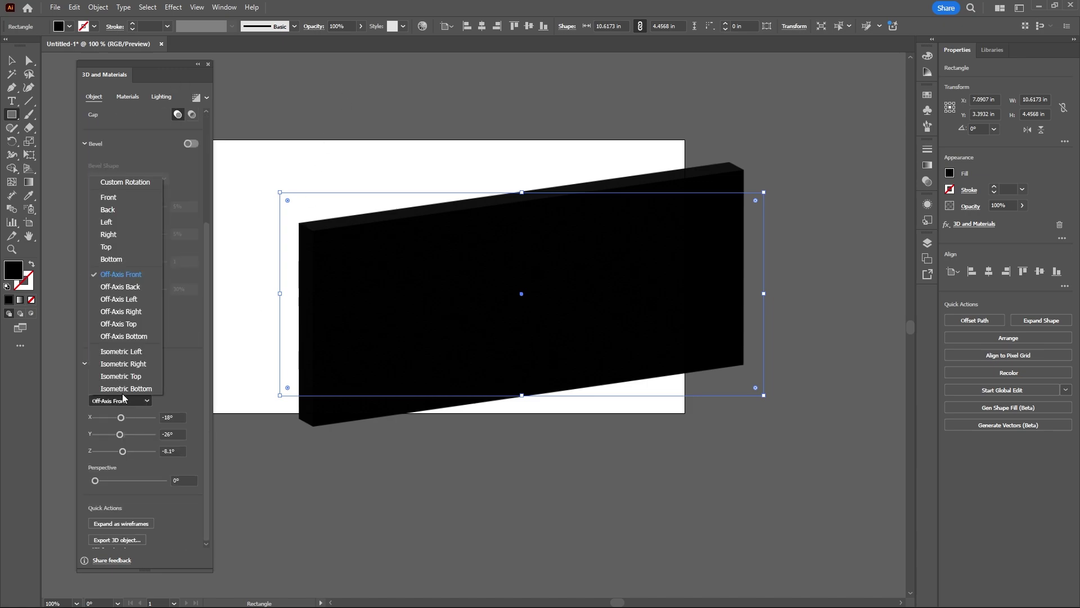
left_click(133, 376)
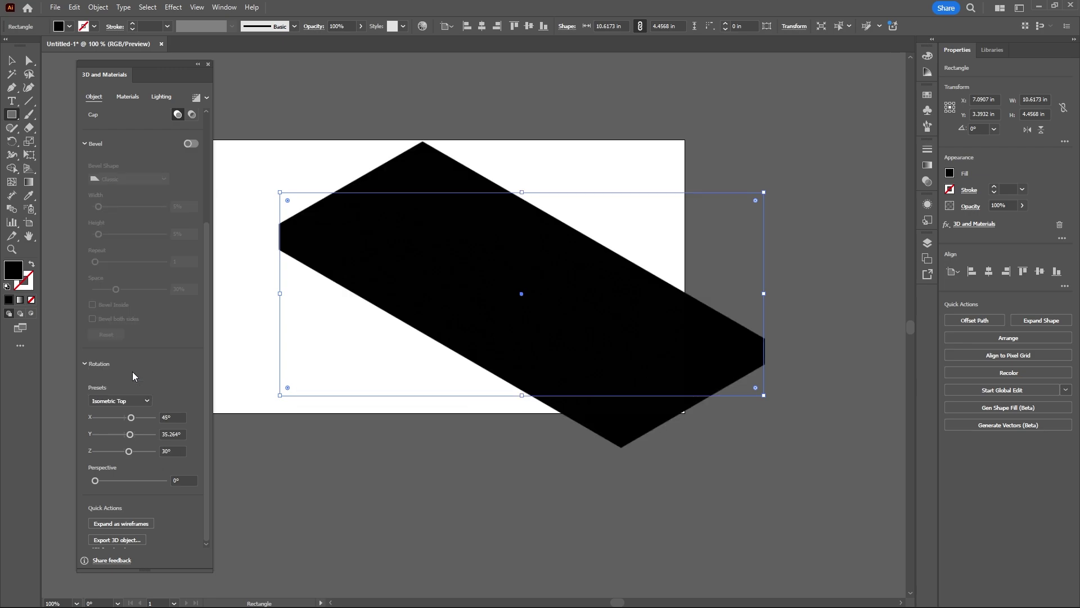
double_click(10, 274)
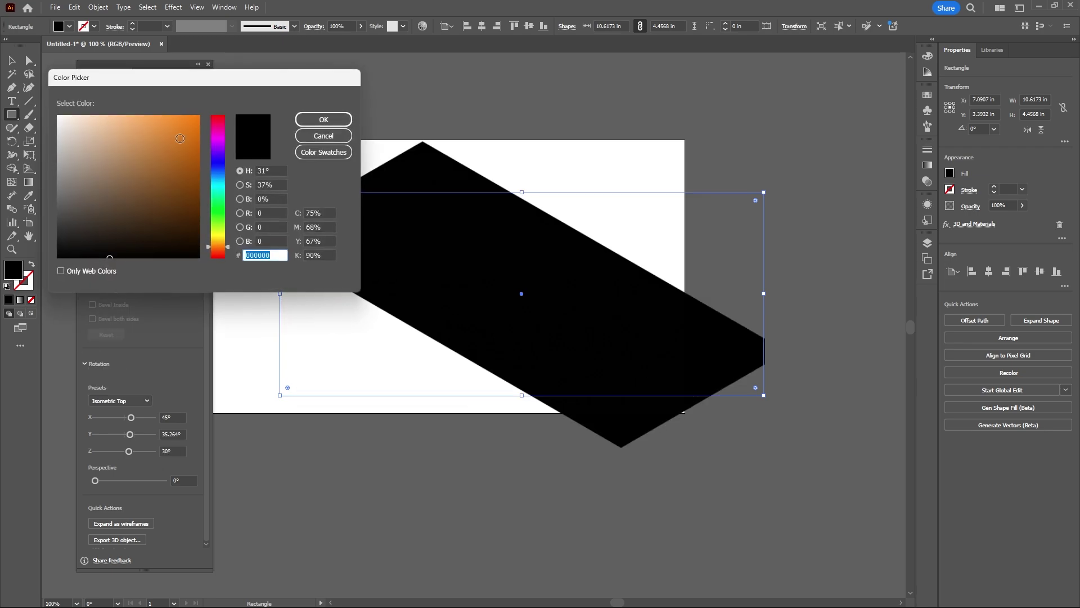
mouse_move(115, 246)
left_mouse_down()
mouse_move(92, 200)
mouse_move(95, 135)
mouse_move(112, 133)
mouse_move(105, 115)
left_mouse_up()
left_click(324, 119)
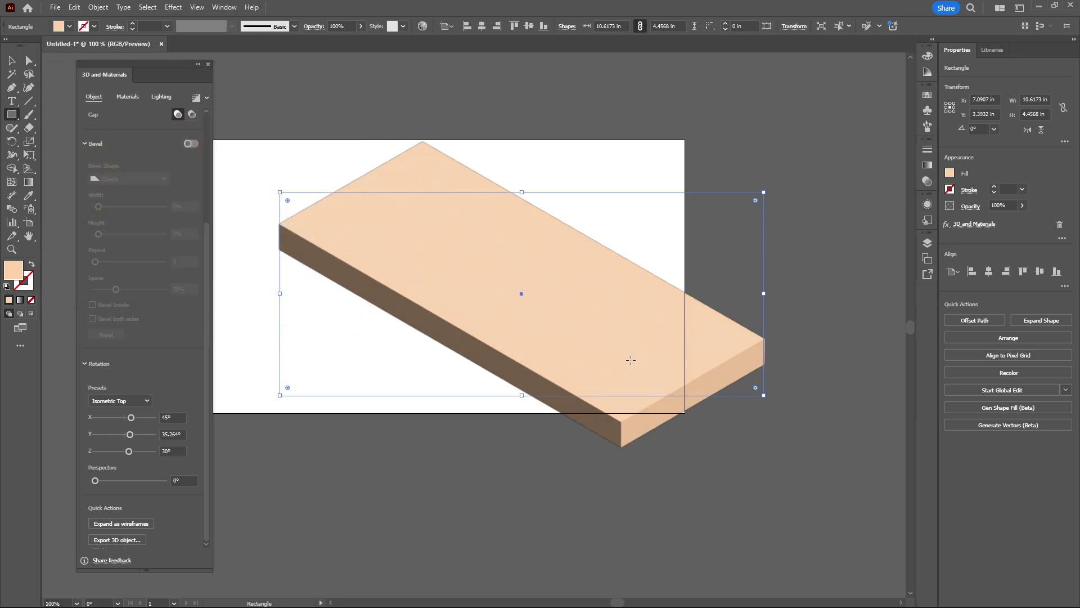
Step: Shift the slab right and stretch it taller, to about 6.36 in high
key("v")
left_click_drag(651, 364, 774, 367)
scroll(651, 294, "left", 2)
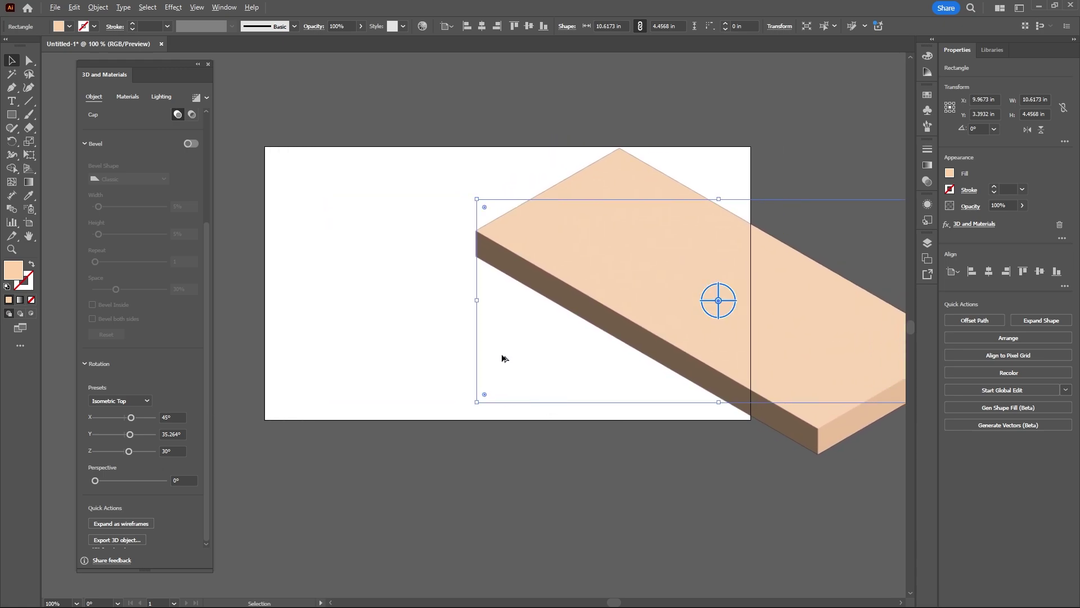
scroll(501, 356, "down", 1)
left_click_drag(646, 250, 645, 192)
left_click_drag(695, 298, 708, 308)
left_click(687, 475)
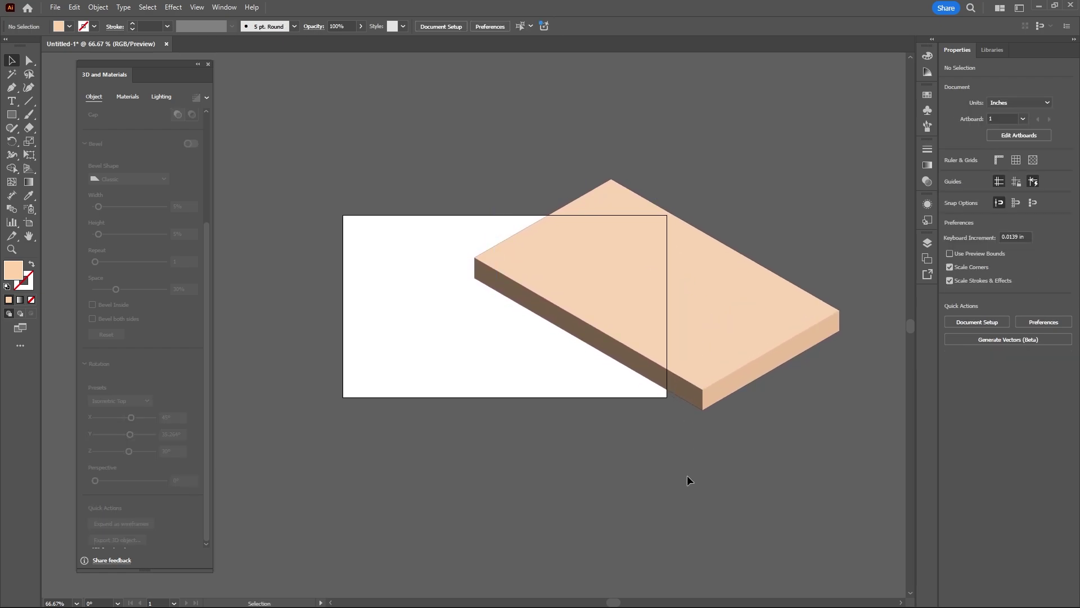
Step: Create a 3.5 × 2 in rectangle filled white (FFFFFF)
left_click(11, 114)
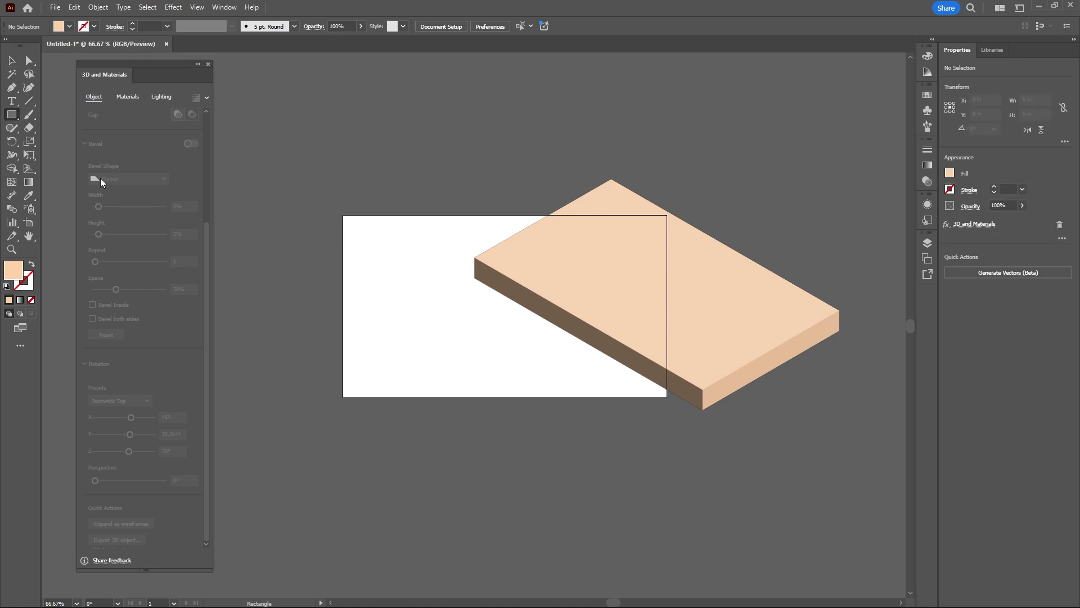
left_click(393, 293)
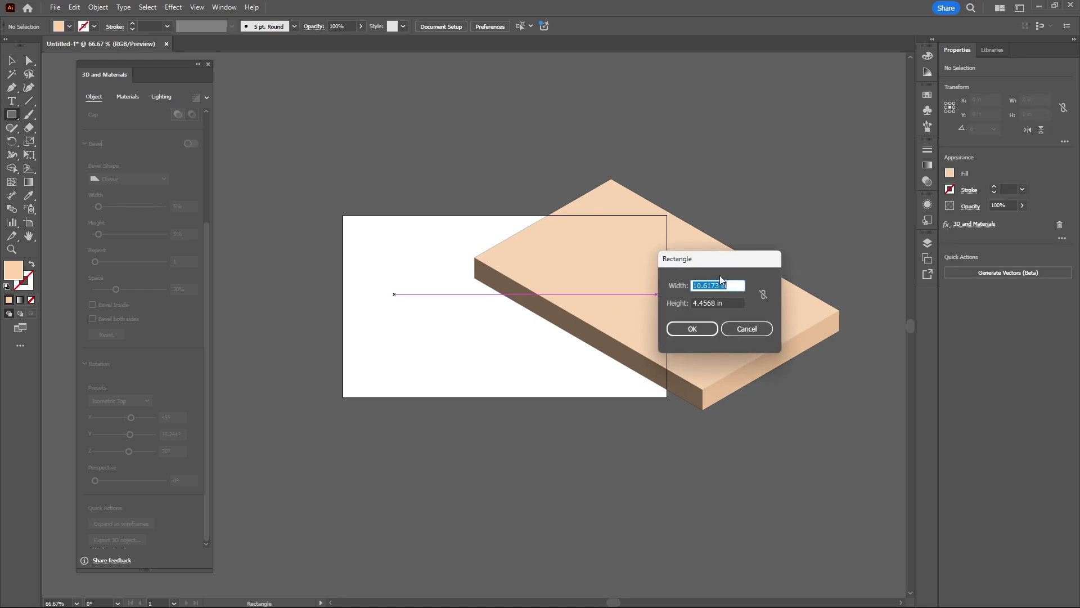
type("3.5")
key("Tab")
type("2")
key("Tab")
key("Return")
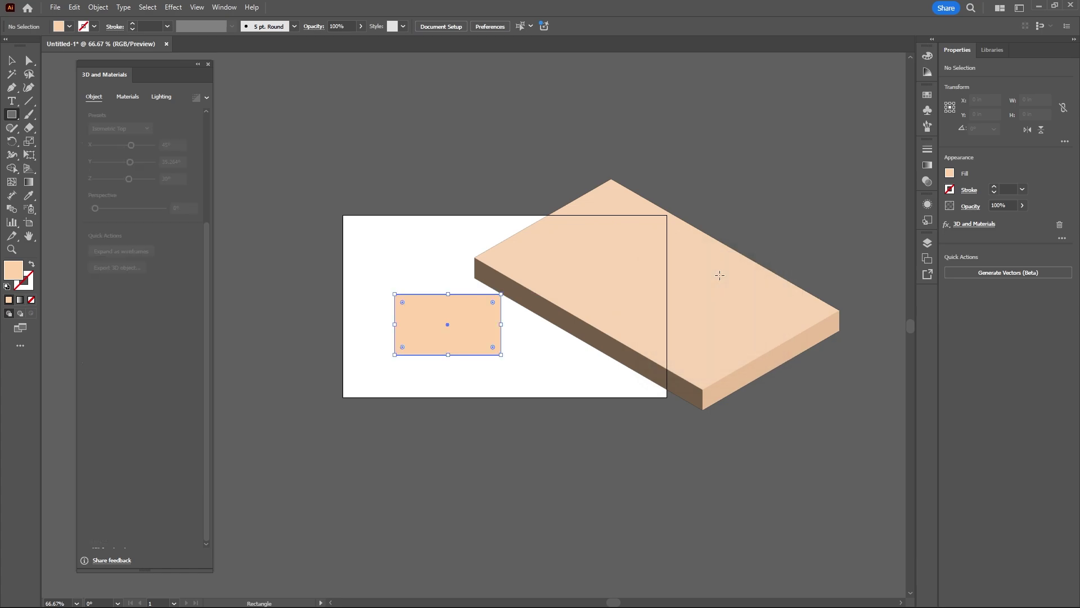
double_click(15, 279)
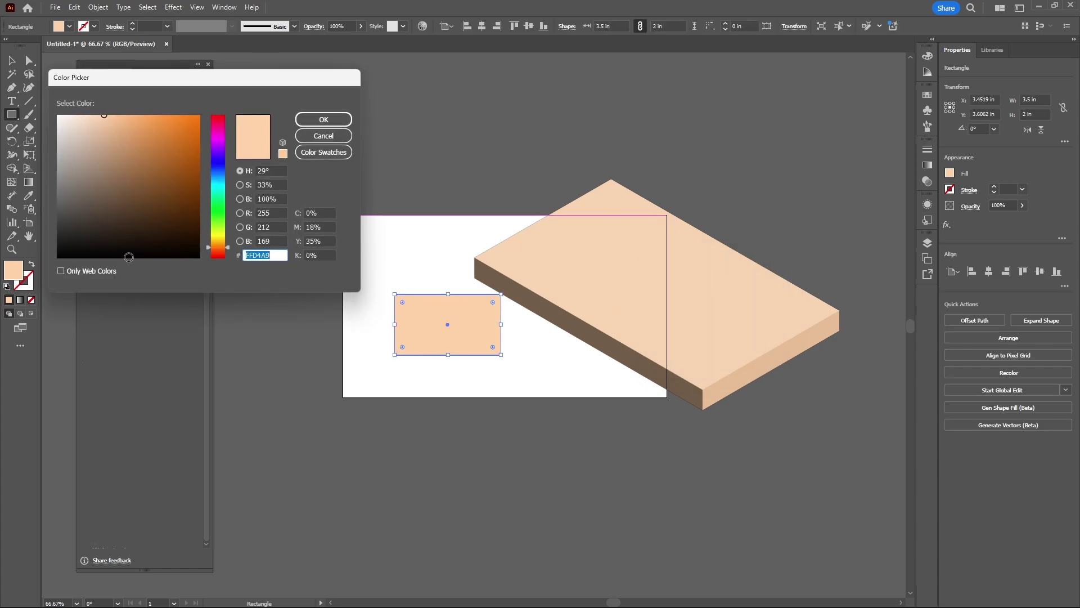
type("ffffff")
left_click(322, 120)
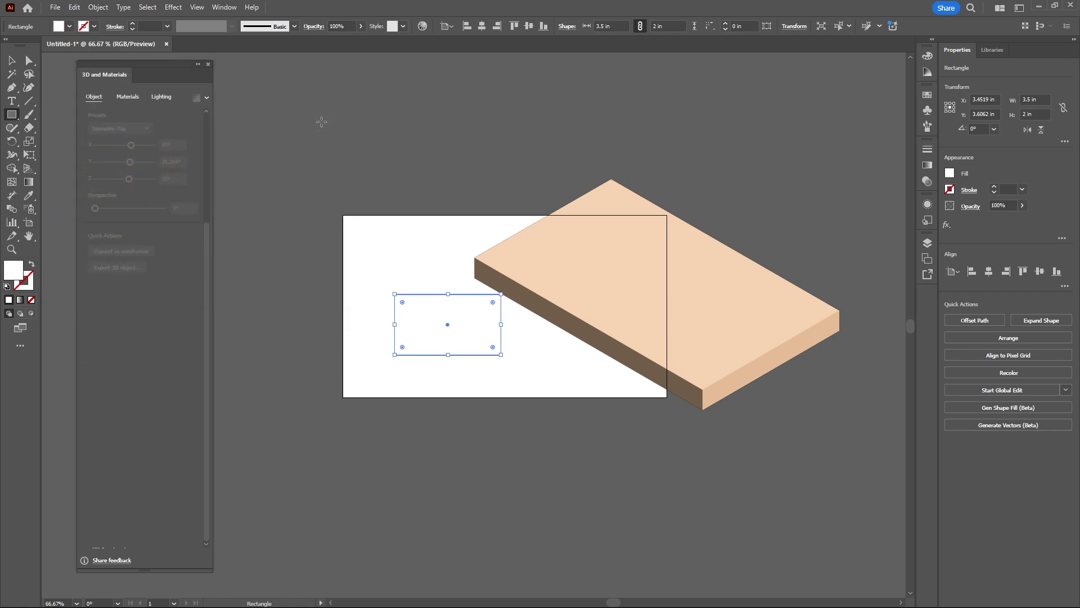
Step: Extrude the white card with Isometric Top, rotate it 90°, and place it on the slab
left_click(173, 7)
mouse_move(208, 74)
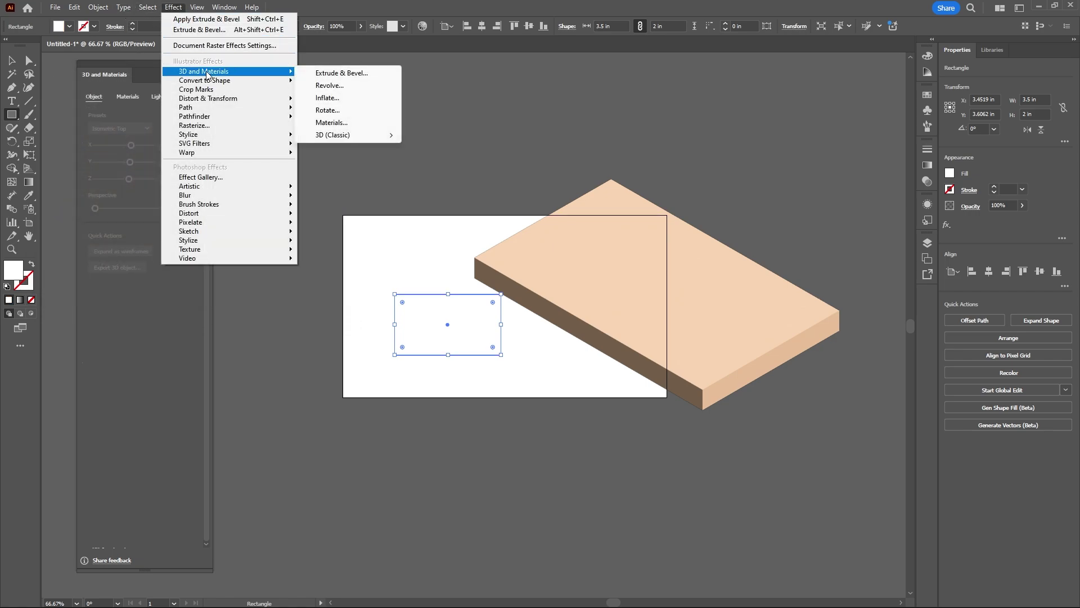
left_click(360, 74)
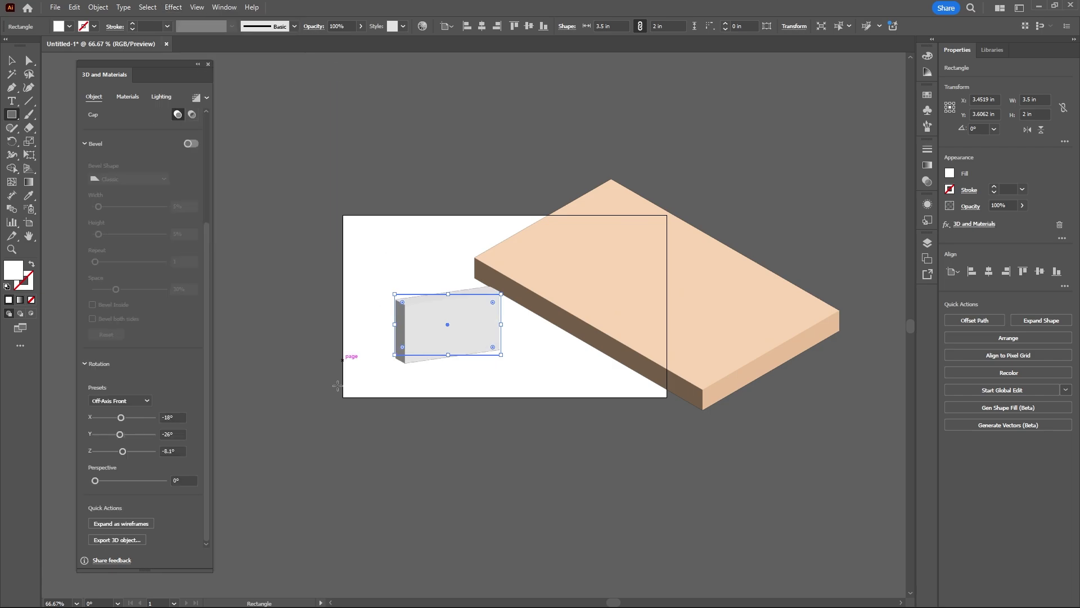
left_click(142, 401)
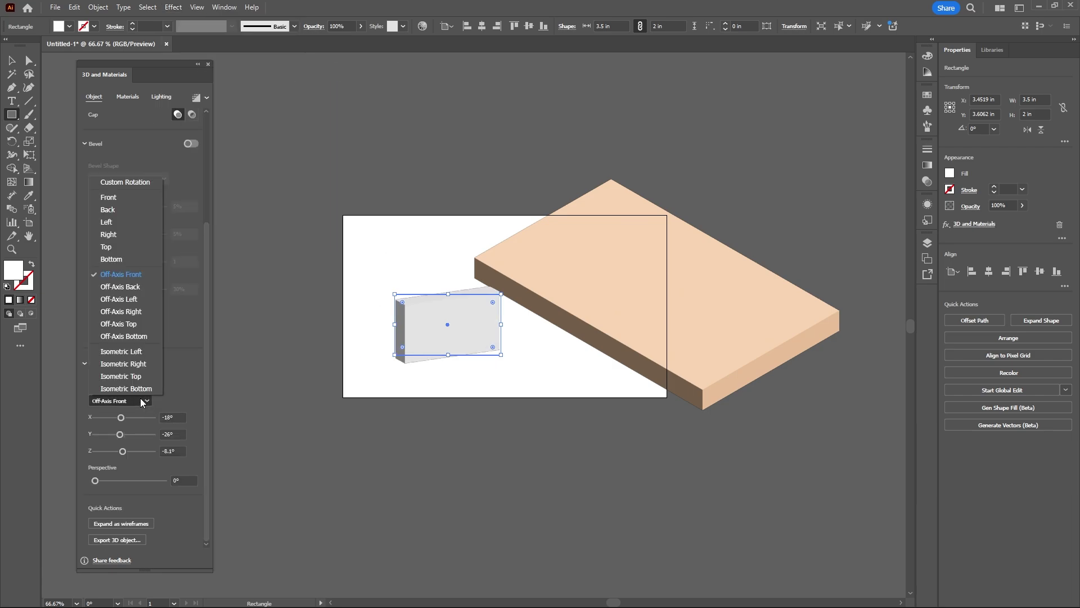
left_click(145, 376)
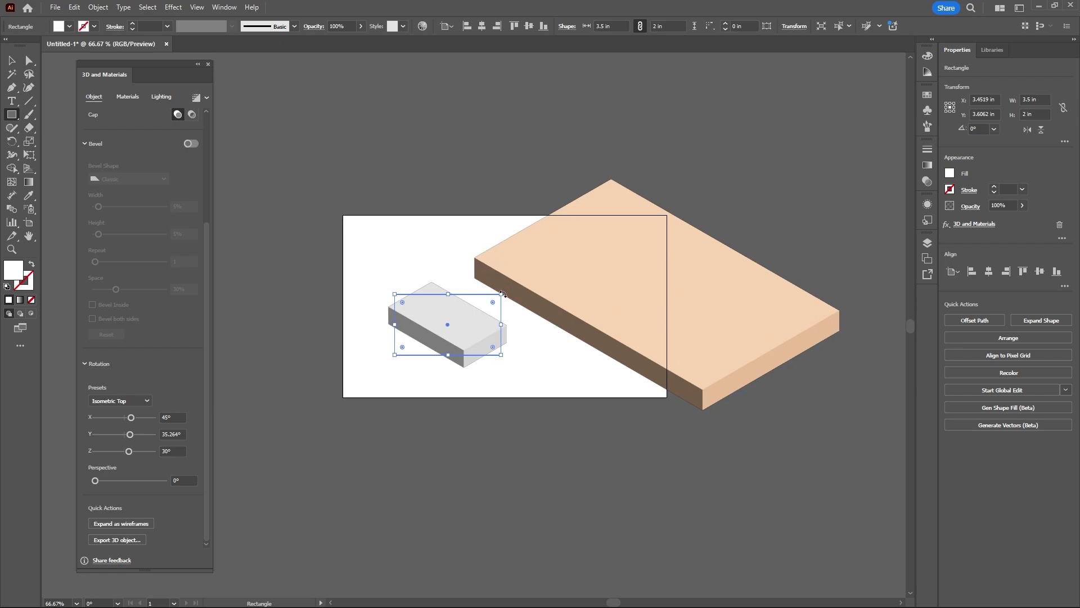
left_click_drag(511, 296, 435, 270)
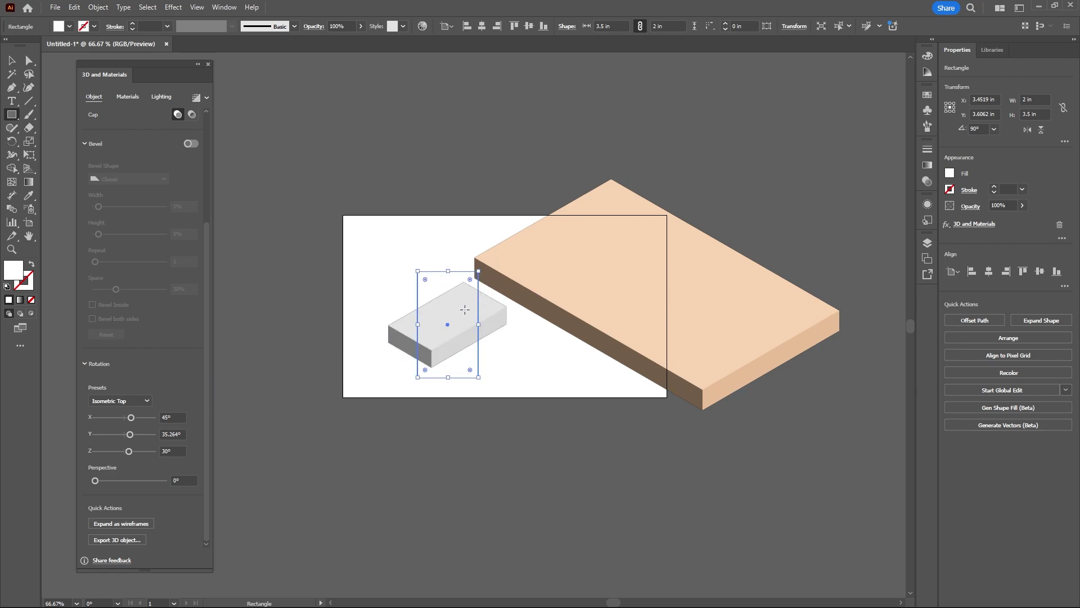
key("v")
left_click(423, 230)
left_click_drag(479, 338, 543, 310)
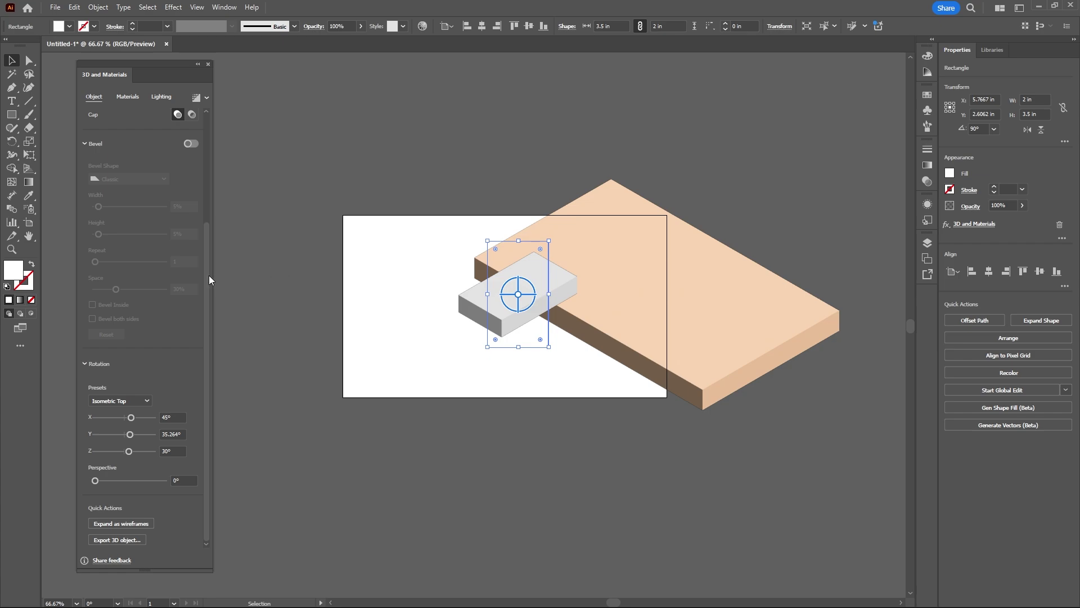
Step: Set the white card's extrusion depth to 0.025 in
left_click_drag(208, 276, 200, 166)
left_click(181, 185)
type("0.25")
key("Return")
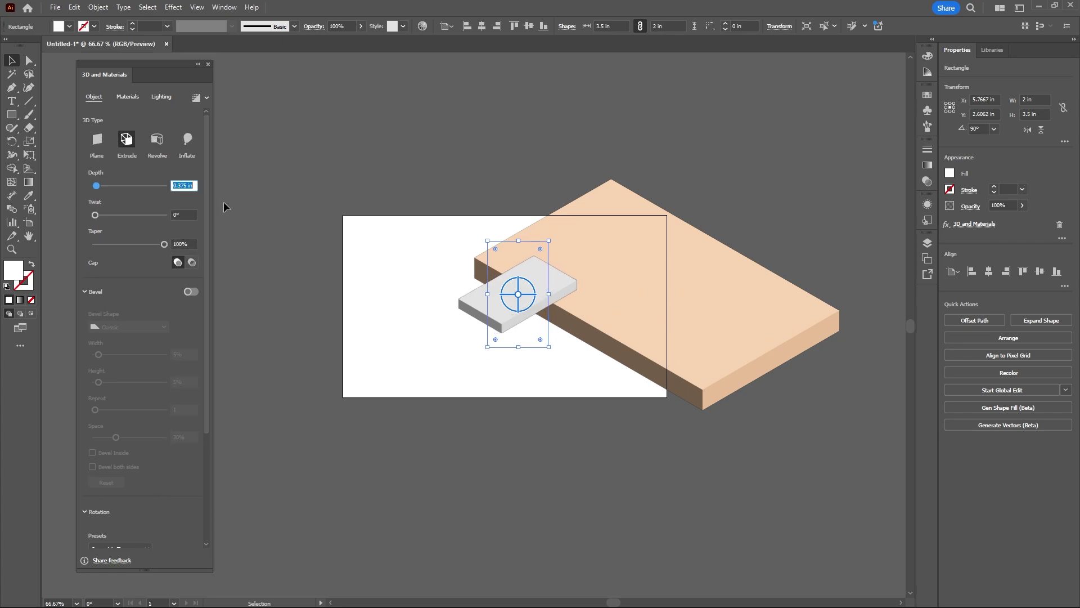
type("0.125")
key("Return")
key("BackSpace")
type("02")
key("Tab")
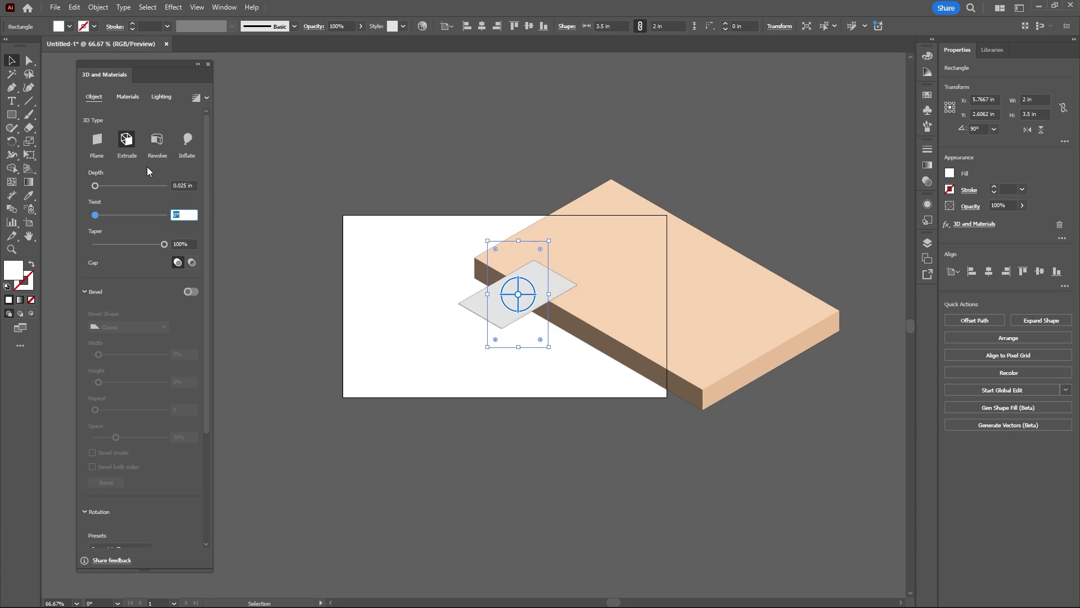
Step: Set the tan slab's extrusion depth to 0.75 in
left_click(677, 276)
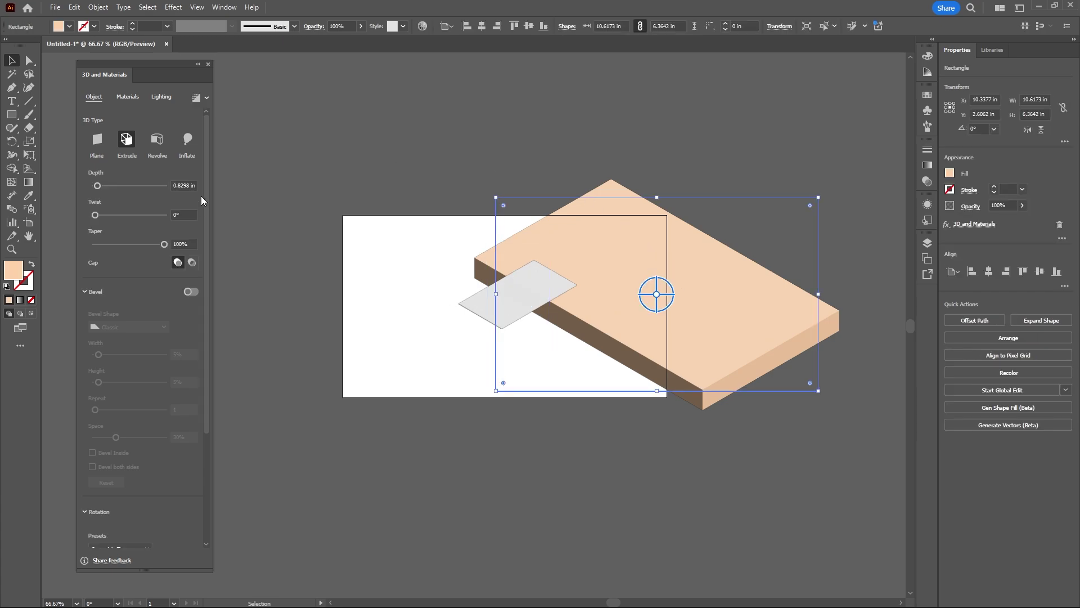
left_click(182, 185)
type("0.75")
key("Return")
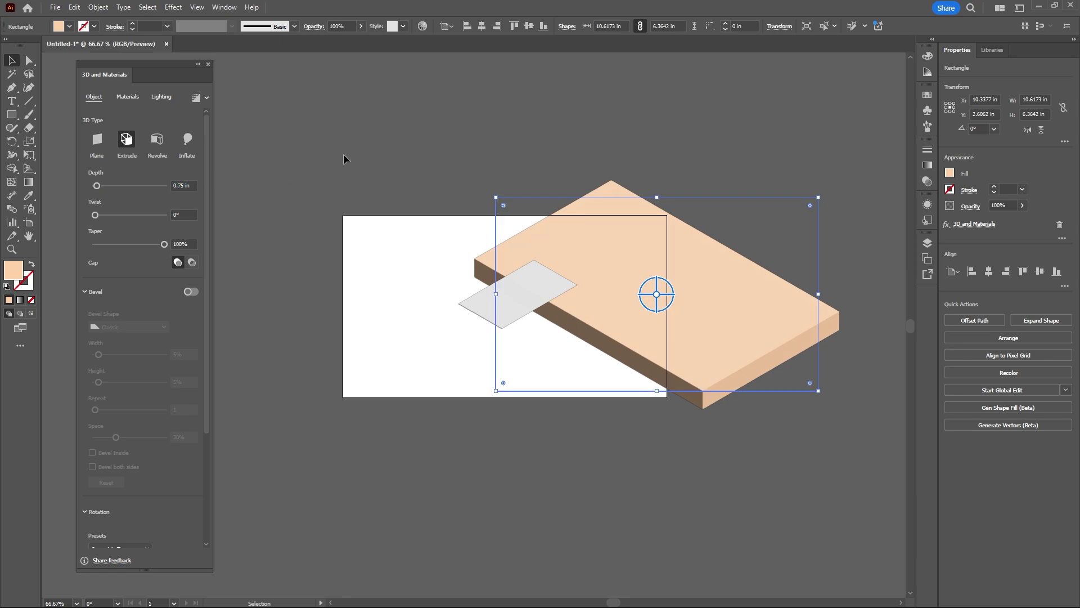
Step: Duplicate the thin card beside the first, then nudge slab and both cards down-right
left_click_drag(509, 308, 554, 337)
left_click(634, 487)
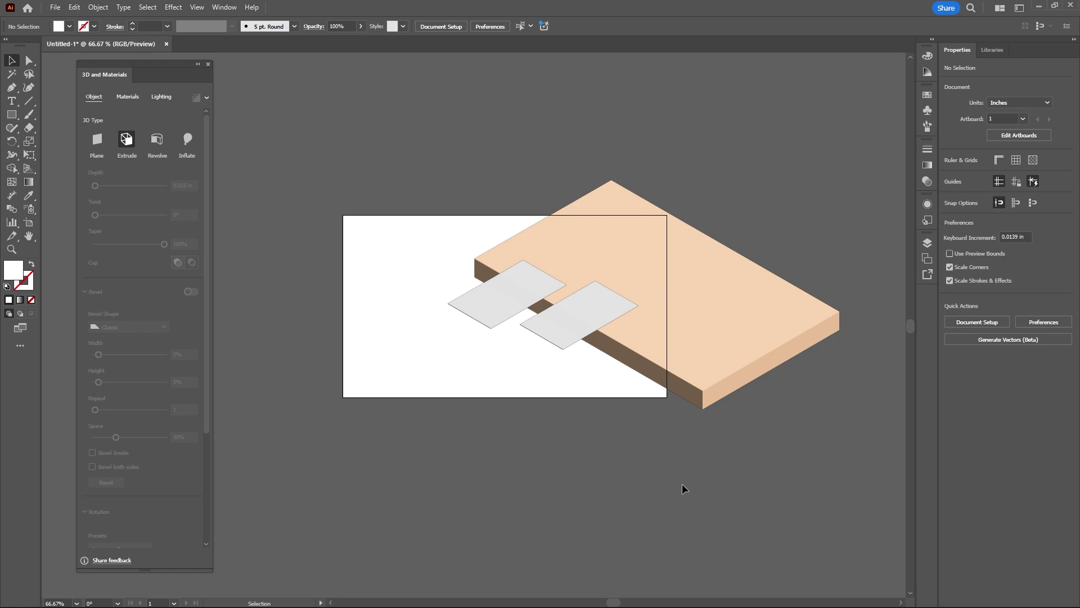
left_click_drag(667, 398, 456, 234)
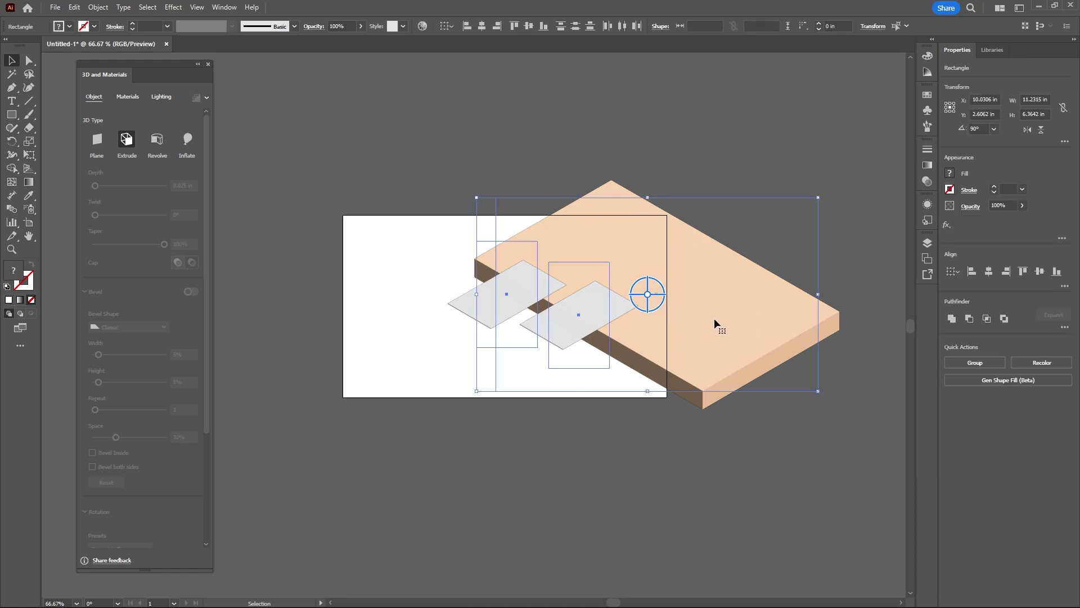
left_click_drag(714, 319, 722, 327)
left_click(644, 512)
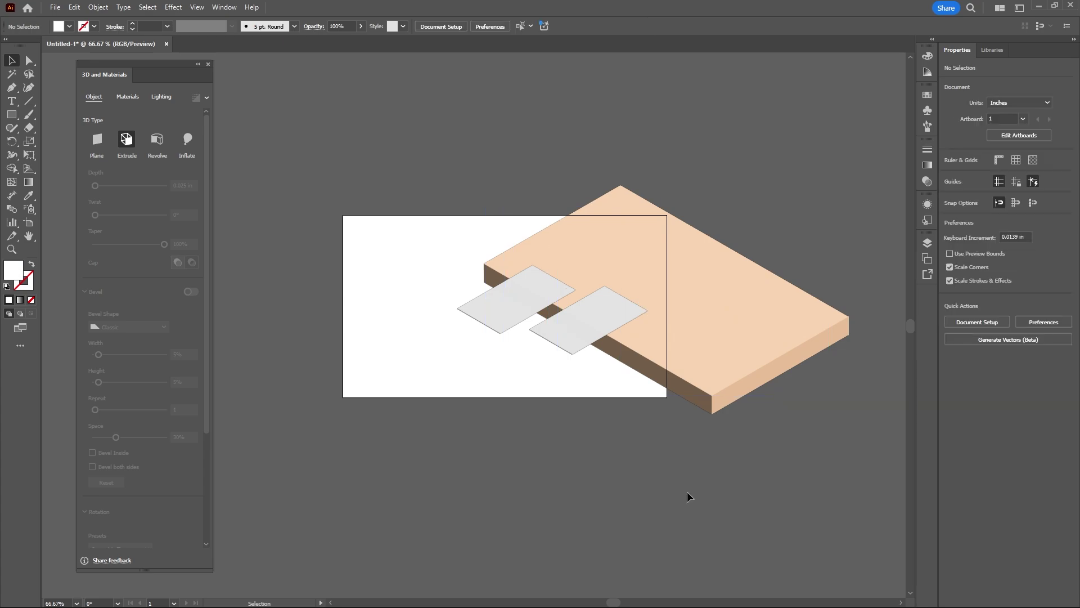
Step: Export the artboard as BC-Mockup JPEG with Use Artboards, accepting the JPEG options
left_click(54, 9)
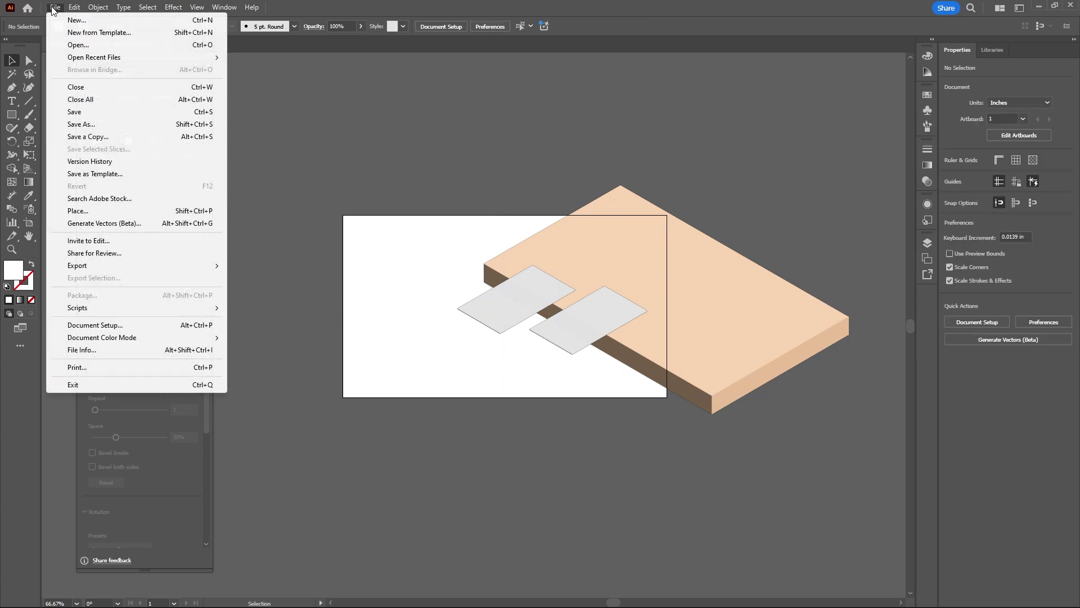
mouse_move(209, 265)
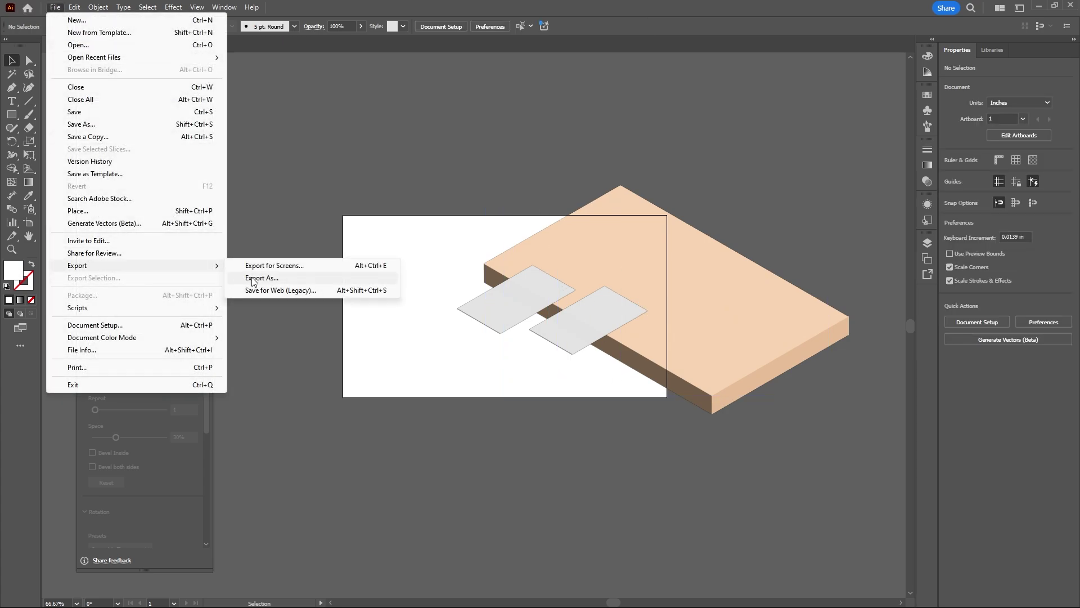
left_click(263, 278)
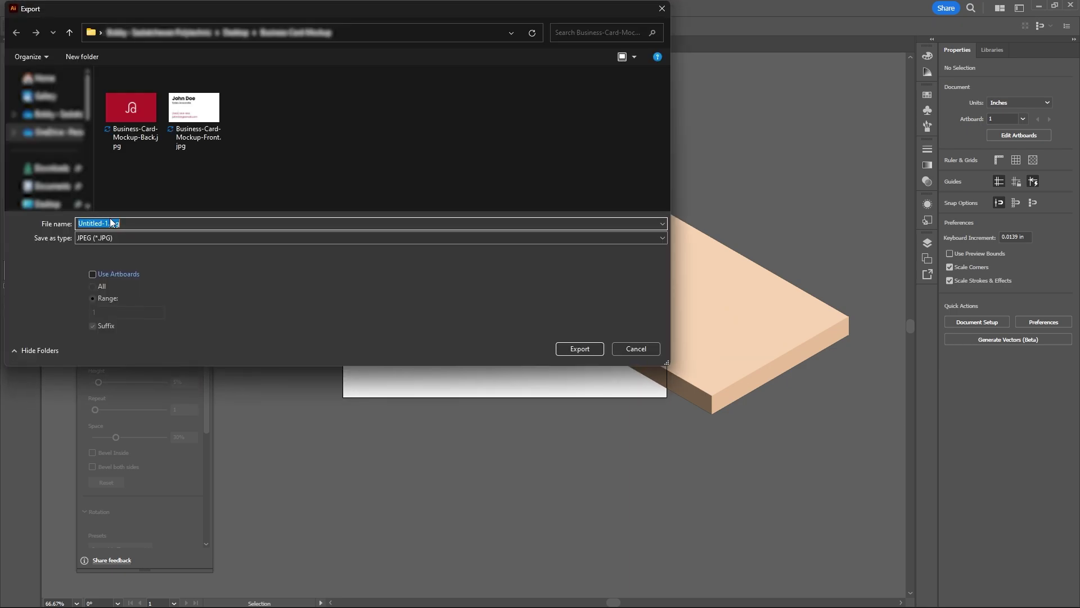
key("BackSpace")
key("BackSpace")
key("BackSpace")
key("BackSpace")
key("BackSpace")
key("BackSpace")
key("BackSpace")
key("BackSpace")
key("BackSpace")
key("BackSpace")
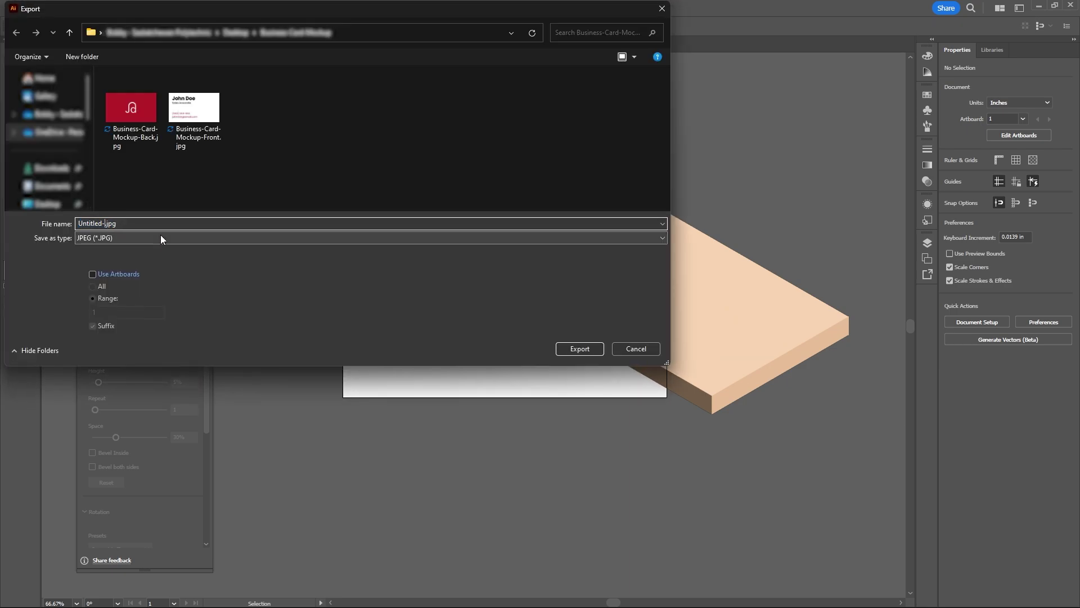
type("BC-Mockup")
left_click(128, 275)
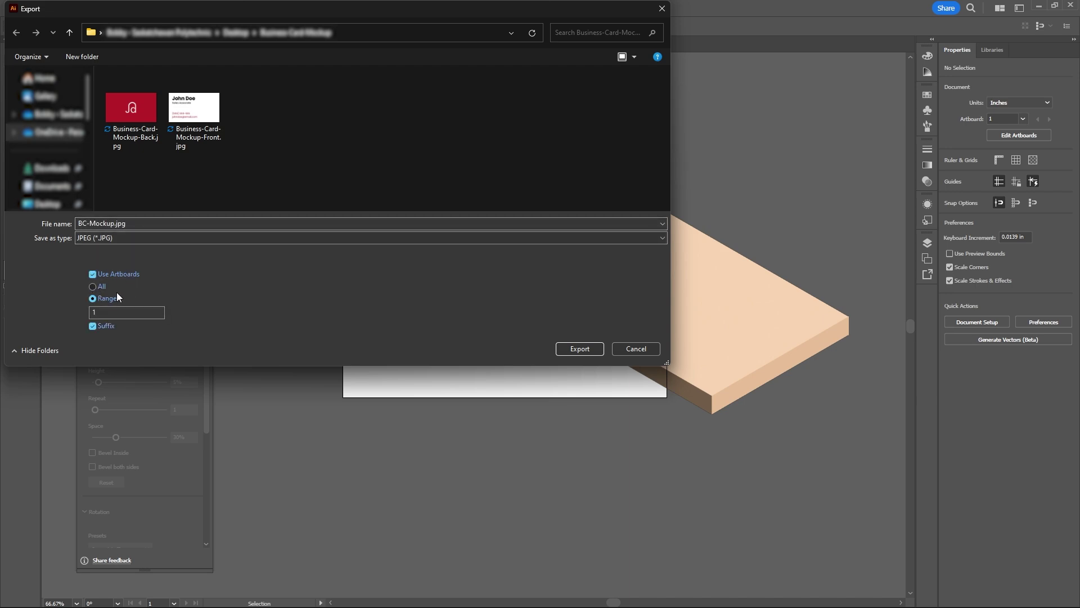
left_click(589, 349)
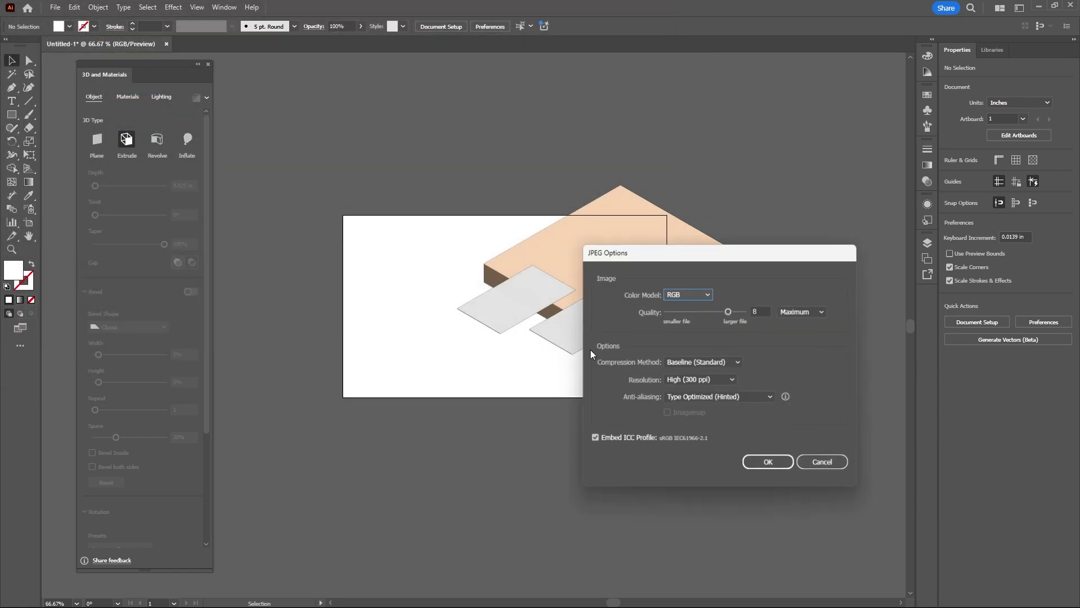
left_click(767, 462)
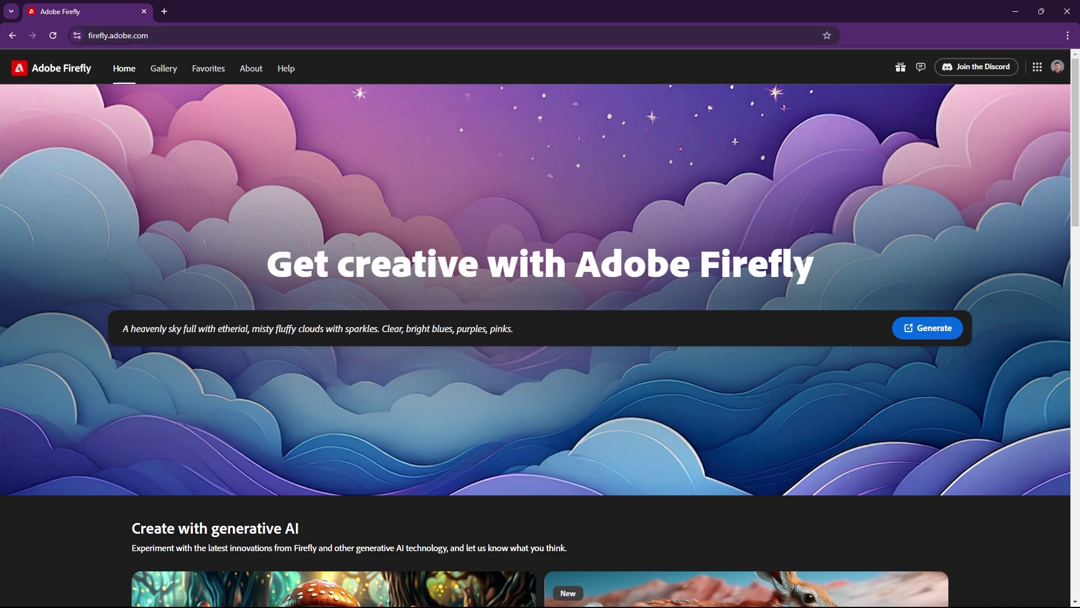
Step: Start Text to image from the tulip community image with Widescreen (16:9) aspect ratio
scroll(353, 248, "down", 10)
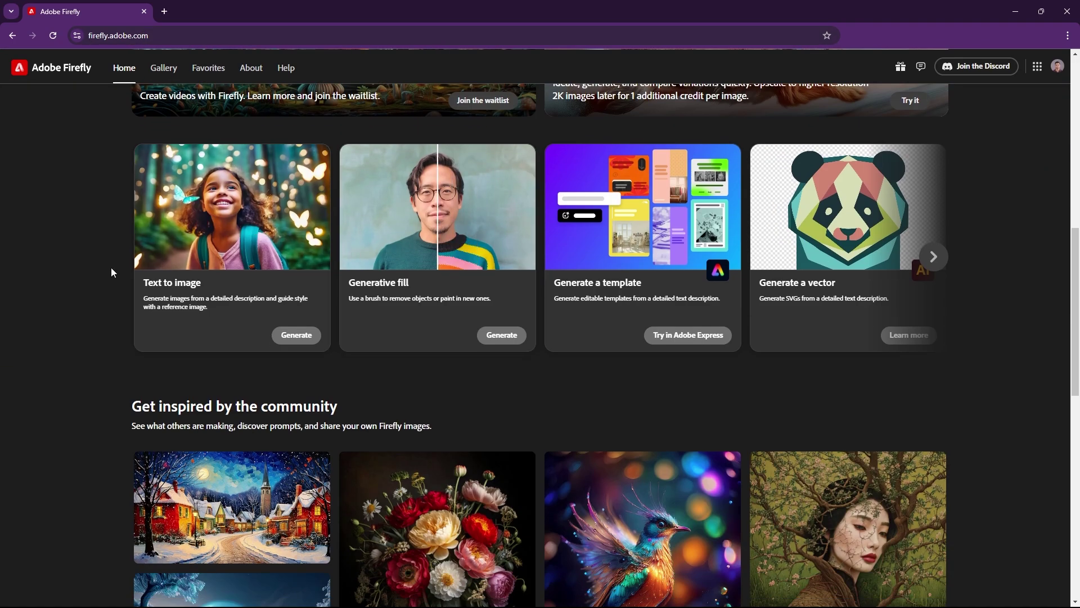
left_click(297, 335)
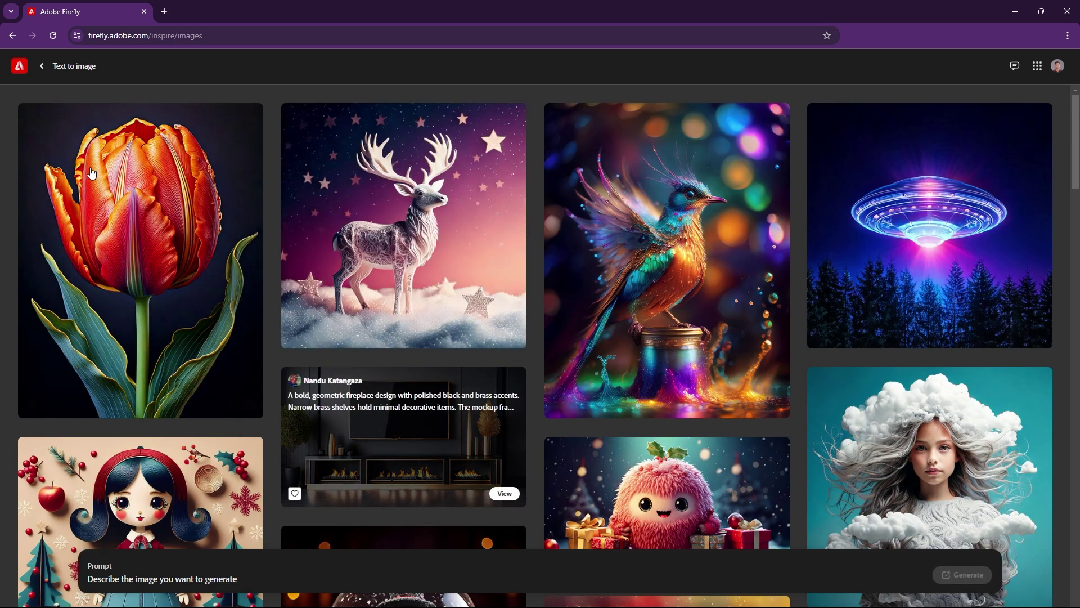
left_click(166, 174)
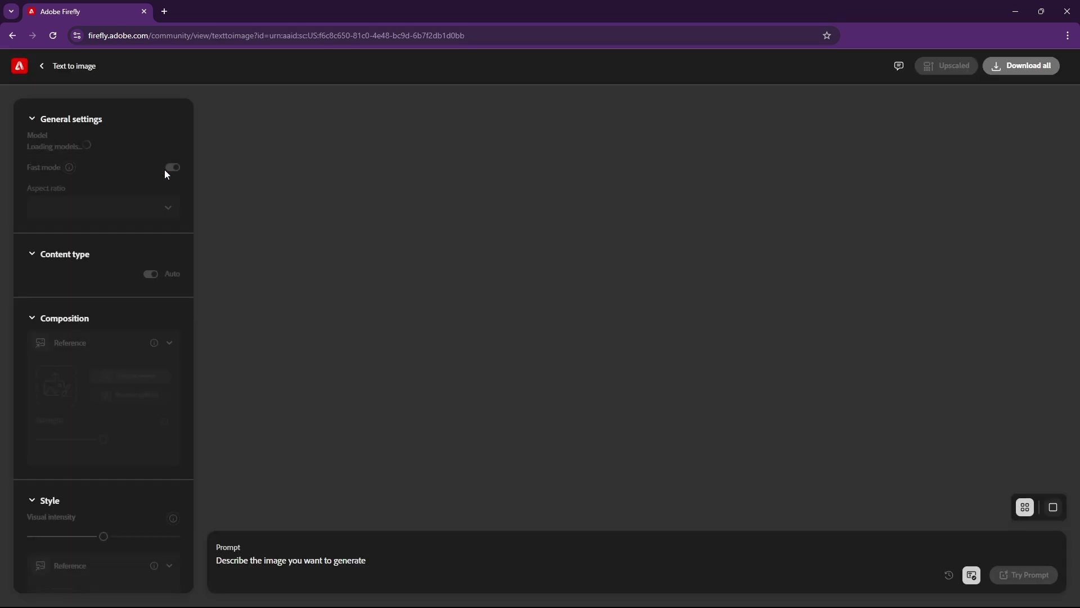
left_click(176, 224)
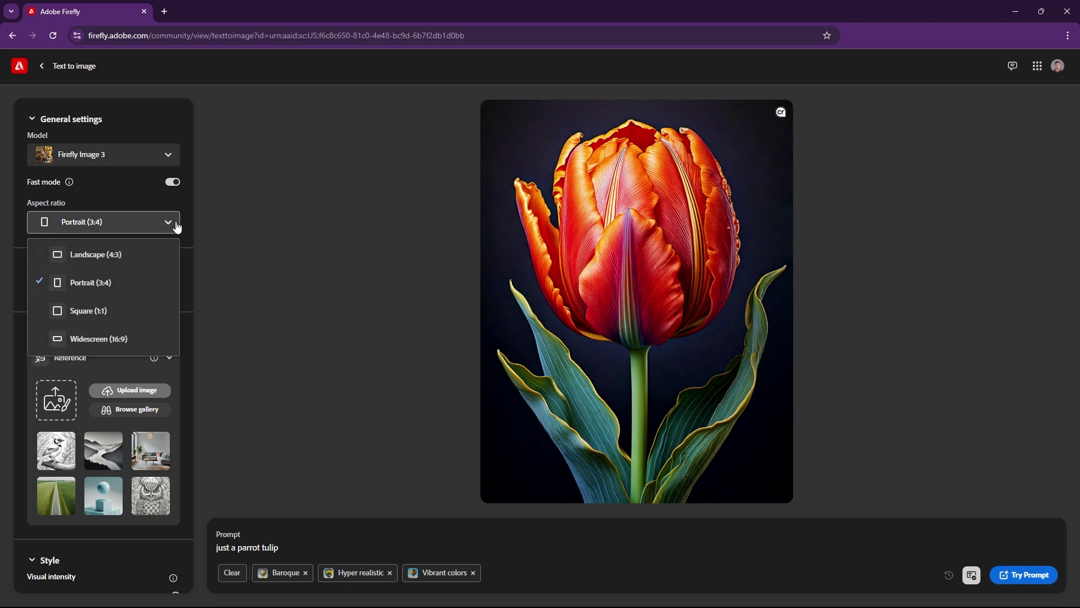
left_click(124, 340)
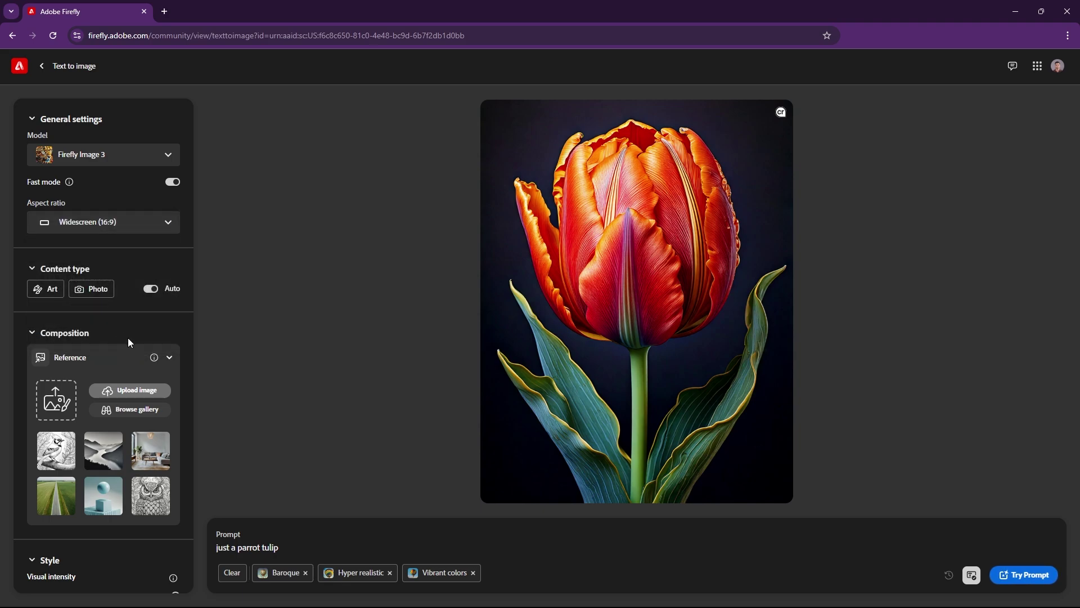
Step: Add BC-Mockup-01.jpg as composition reference and set lighting to Studio light
scroll(188, 336, "down", 3)
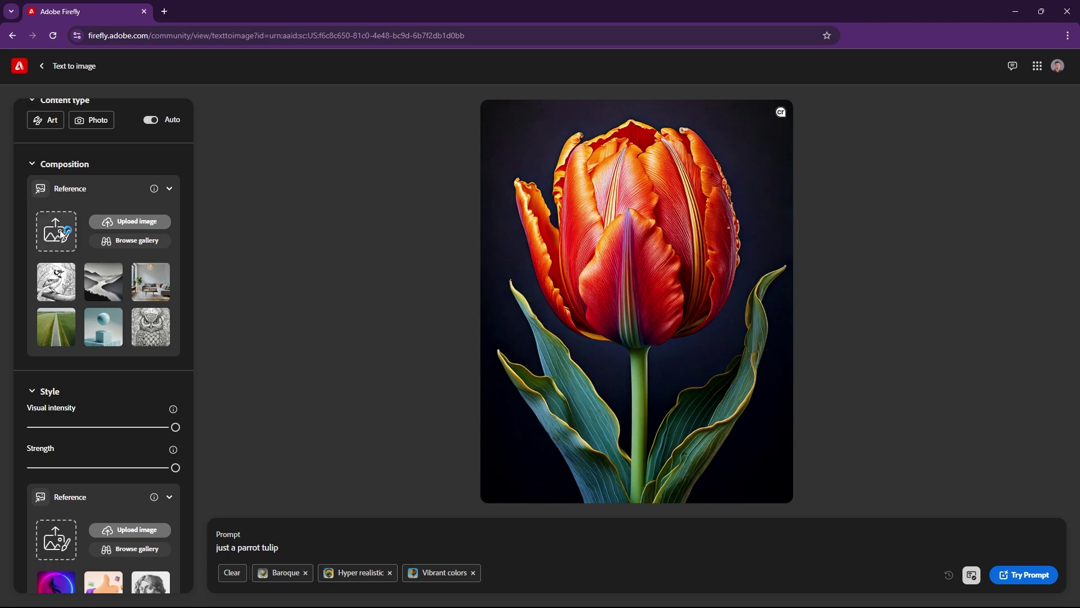
key("alt+Tab")
left_click_drag(605, 149, 66, 239)
left_click(644, 372)
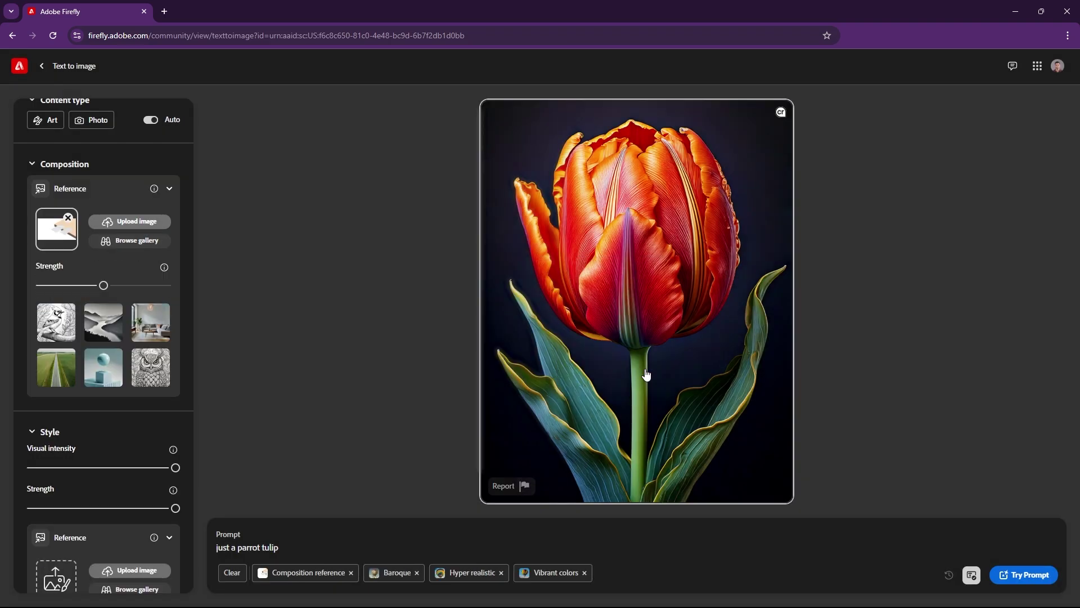
scroll(187, 245, "down", 4)
scroll(188, 250, "down", 5)
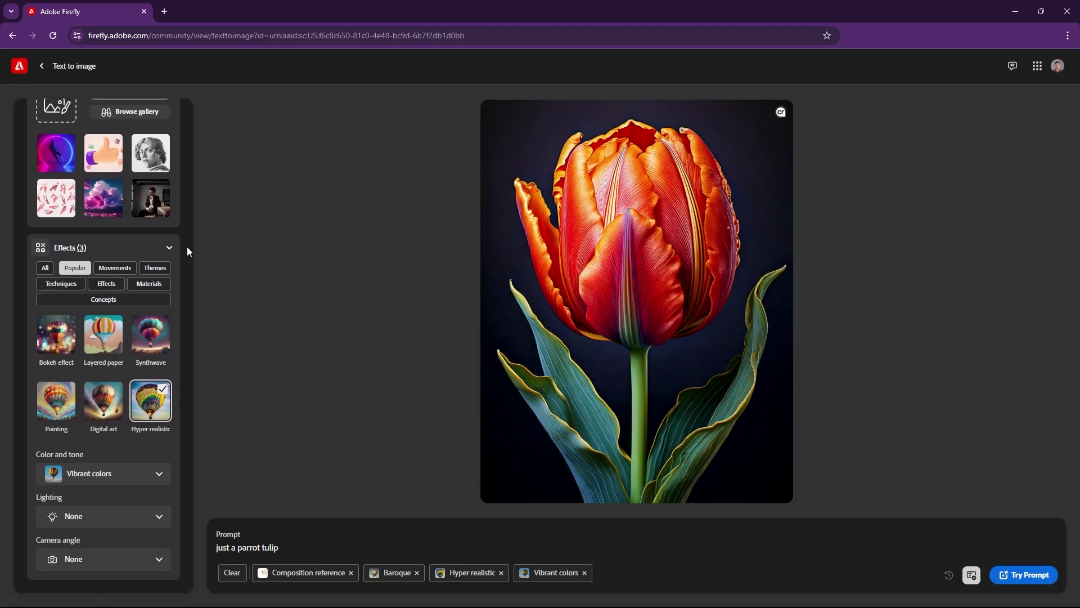
left_click(127, 480)
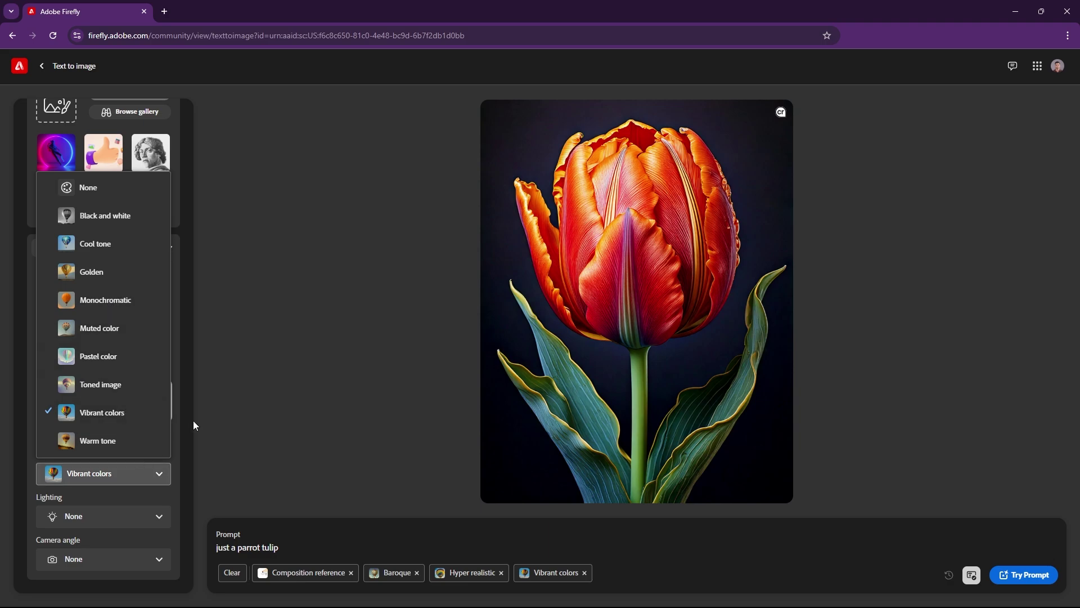
left_click(144, 515)
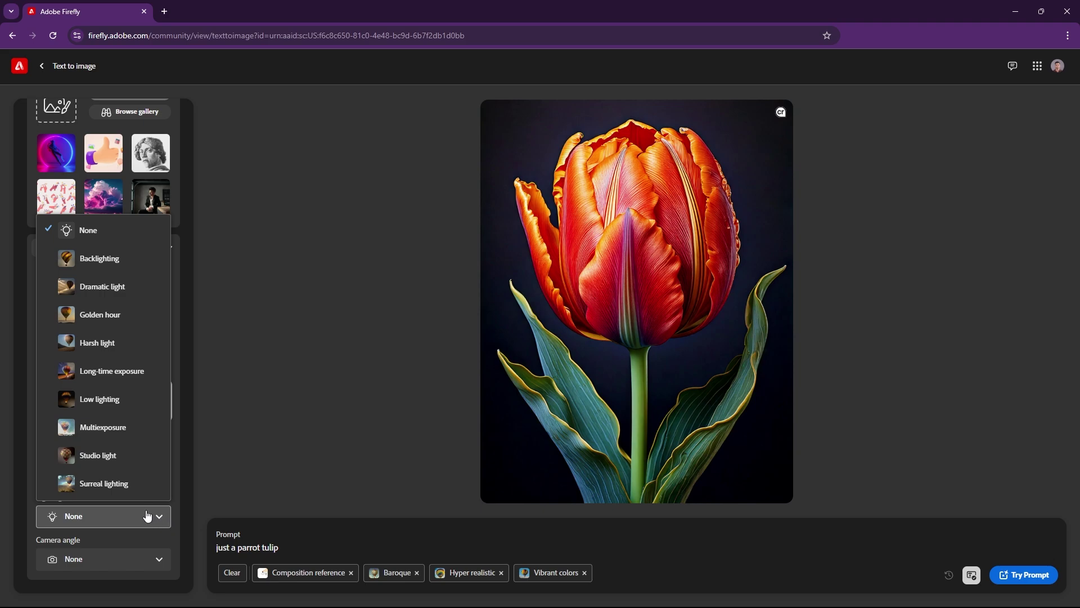
left_click(147, 460)
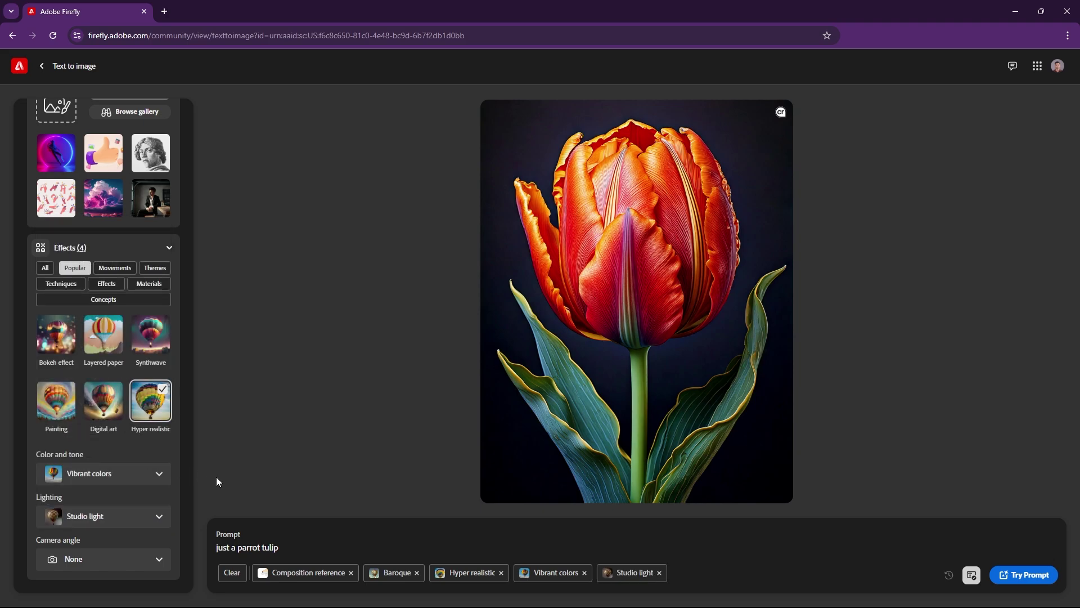
Step: Generate with the prompt 'business cards on a block of wood with a light tan colour background'
triple_click(287, 547)
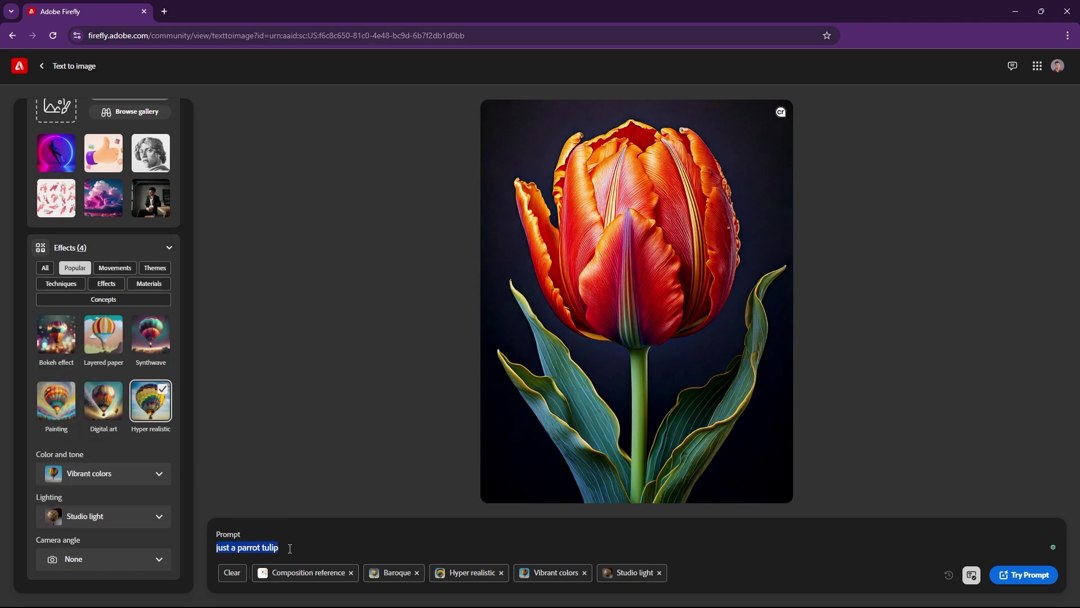
type("bu")
type("siness cards on a block of wood with a light tan colour background")
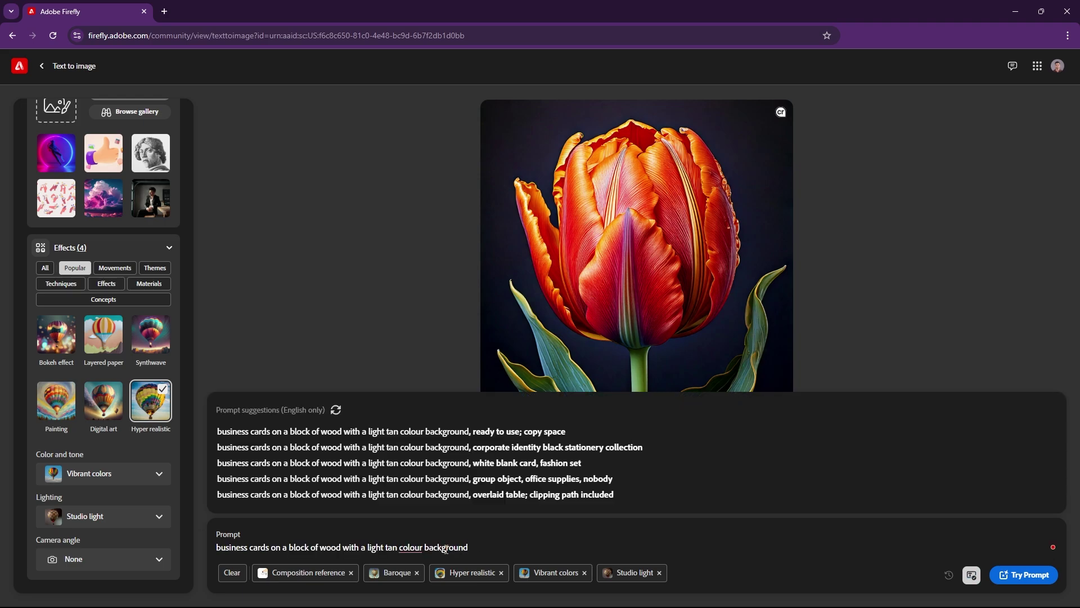
left_click(1031, 575)
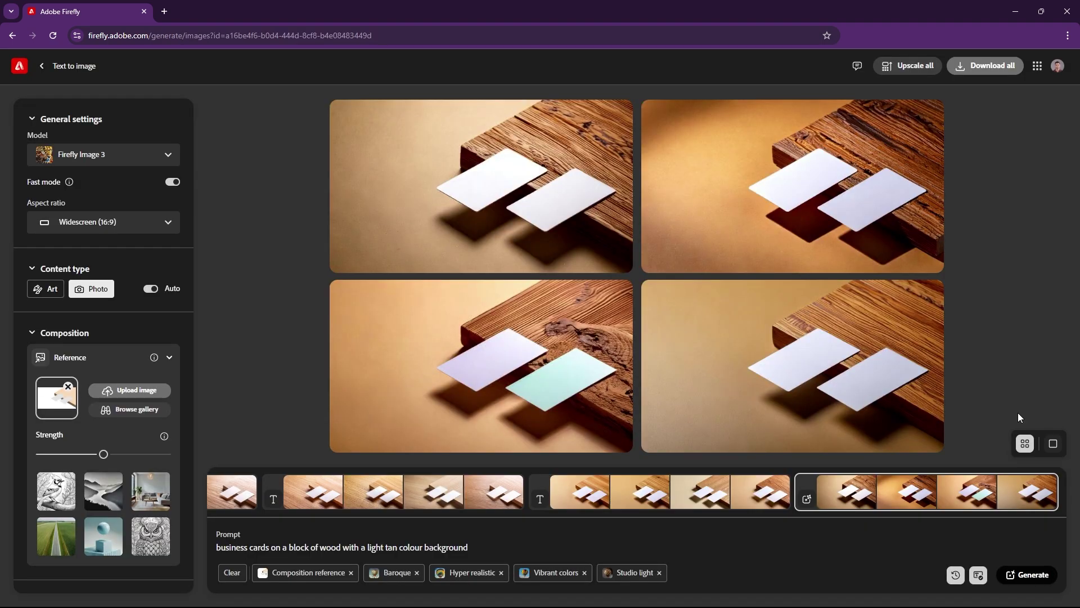
Step: Regenerate with Warm tone and upscale the bottom-right image
scroll(186, 344, "down", 10)
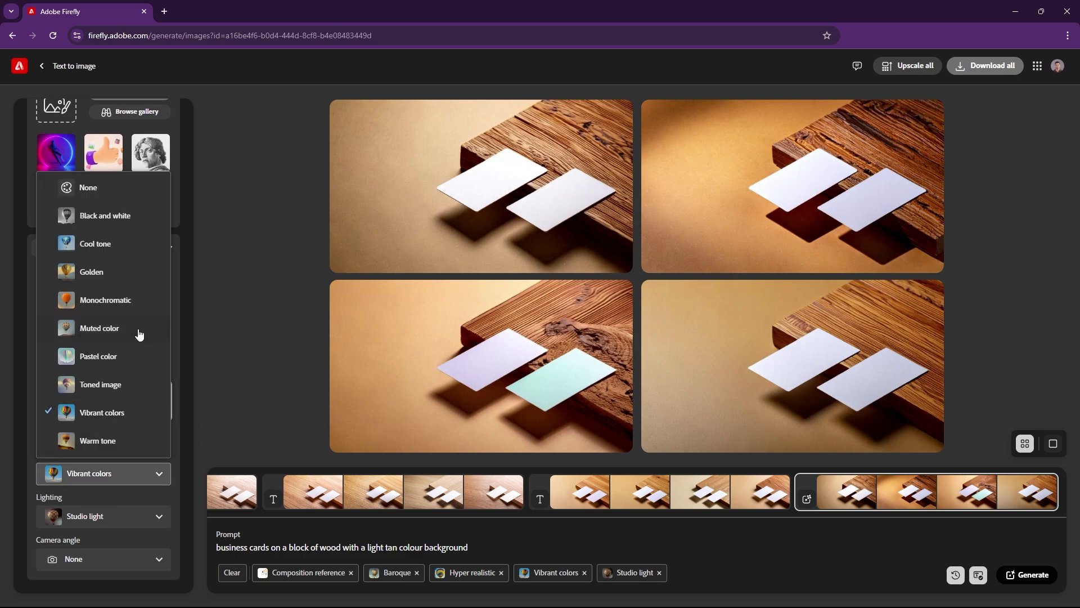
left_click(124, 441)
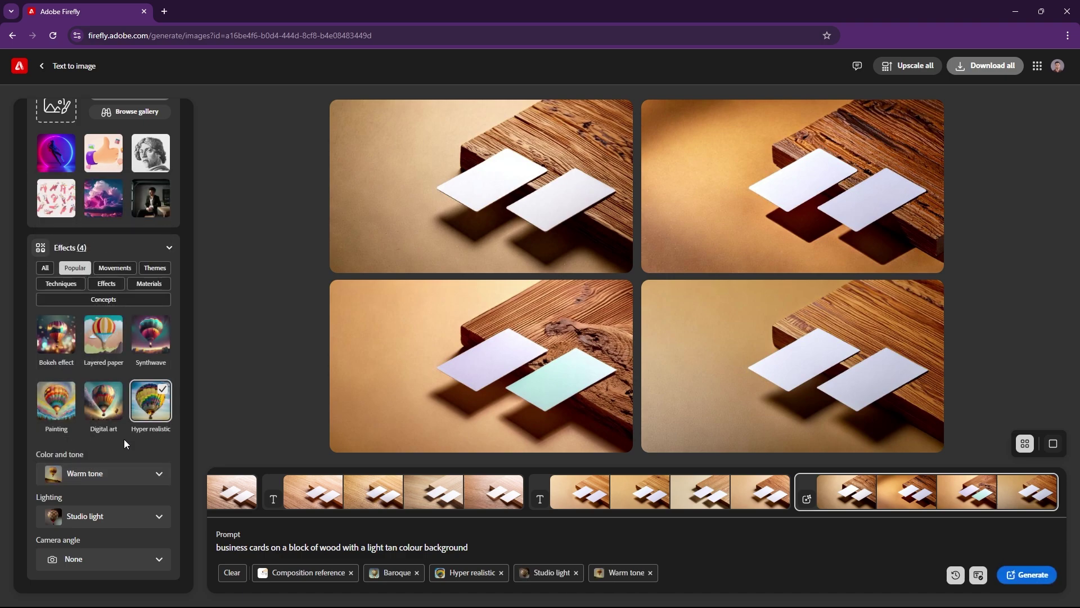
left_click(1030, 577)
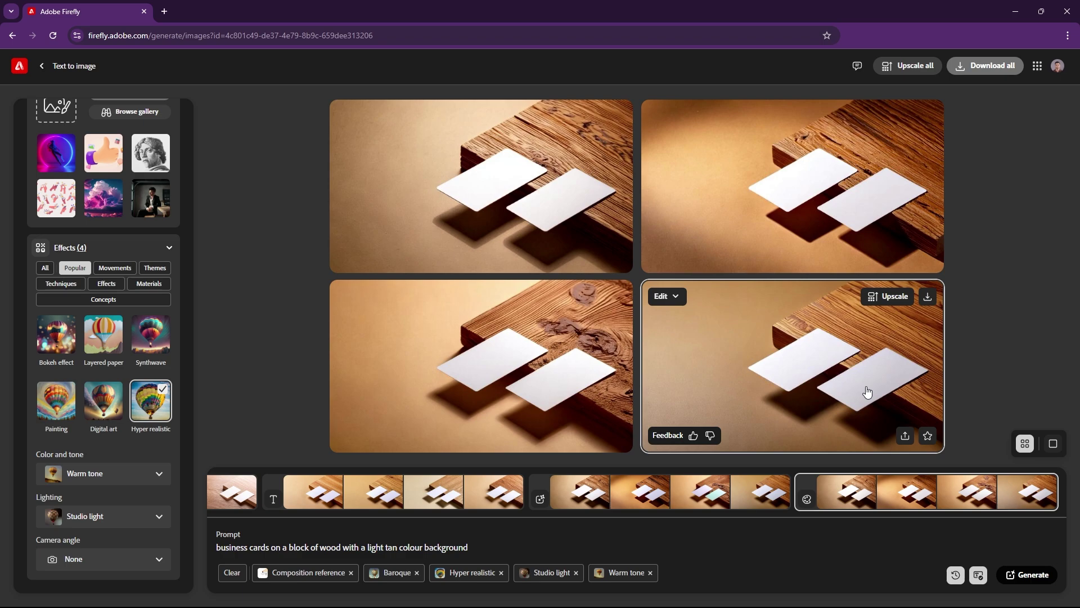
left_click(888, 296)
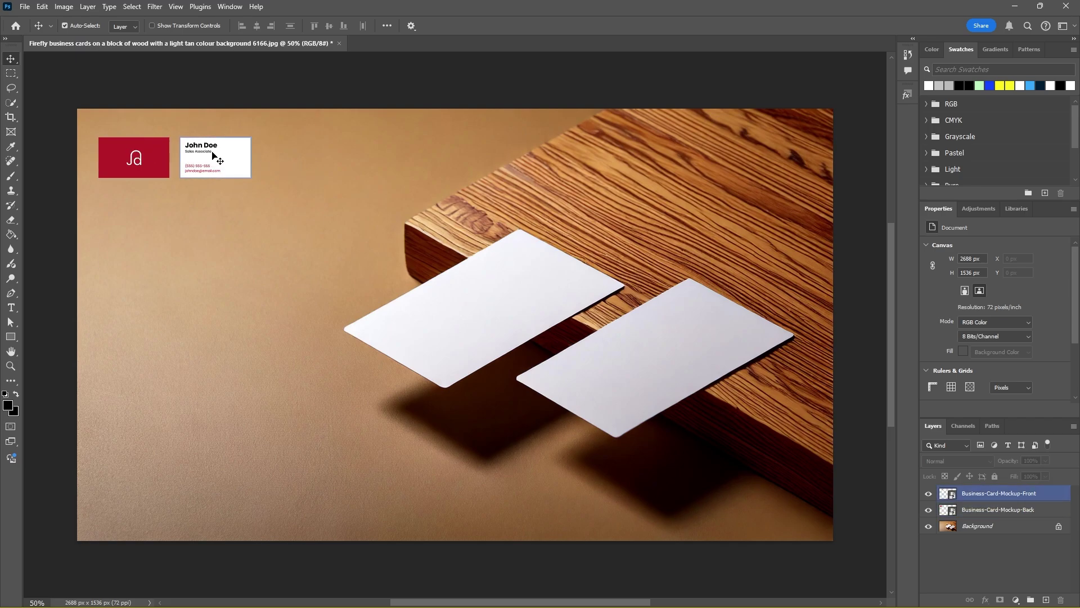
Step: Use Convert to Smart Object on the front card layer, then on the back card layer
right_click(1047, 494)
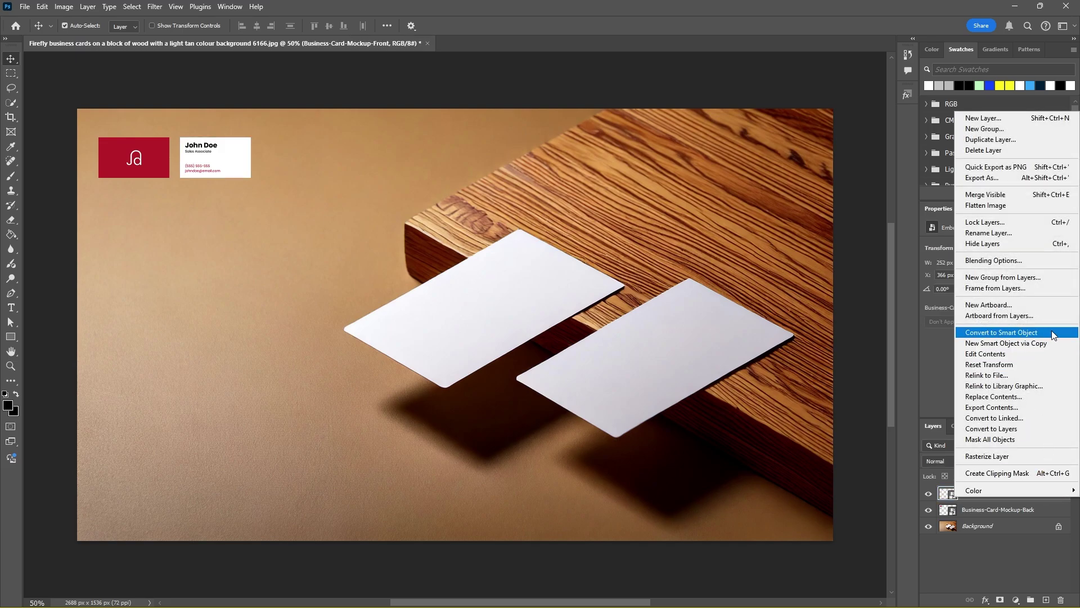
left_click(1007, 332)
left_click(1031, 511)
right_click(1031, 510)
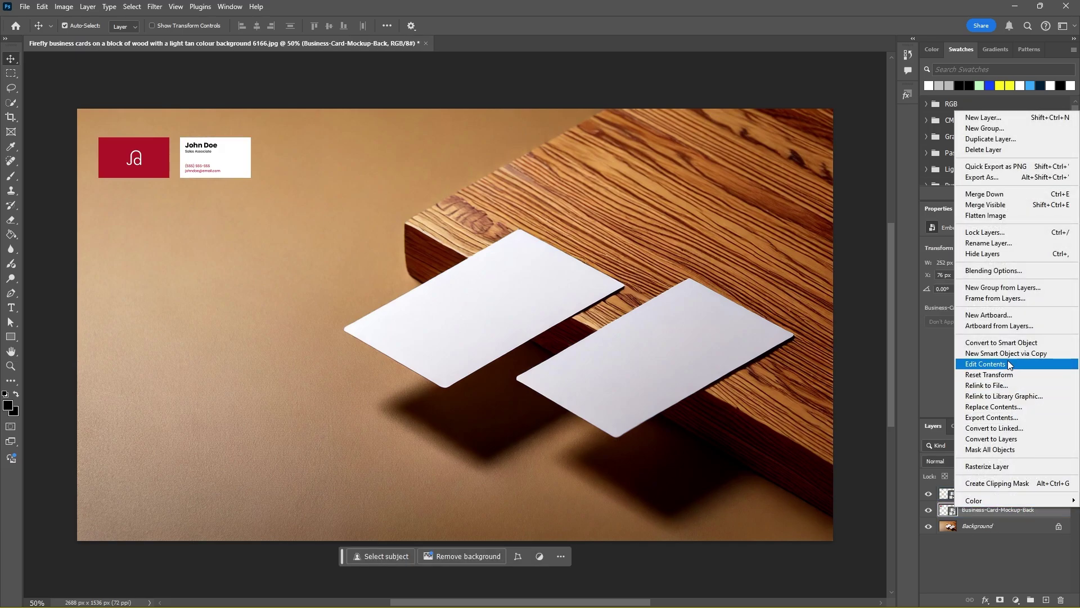
left_click(1038, 343)
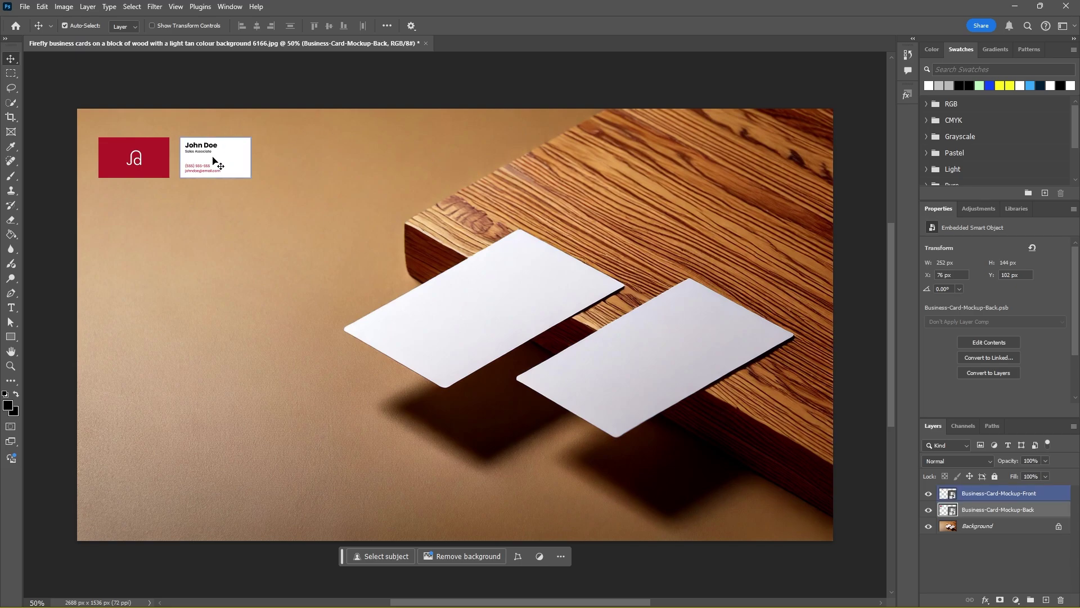
Step: Place the front design on the left blank card and corner-distort it into the card's perspective
left_click_drag(214, 158, 481, 369)
key("ctrl+t")
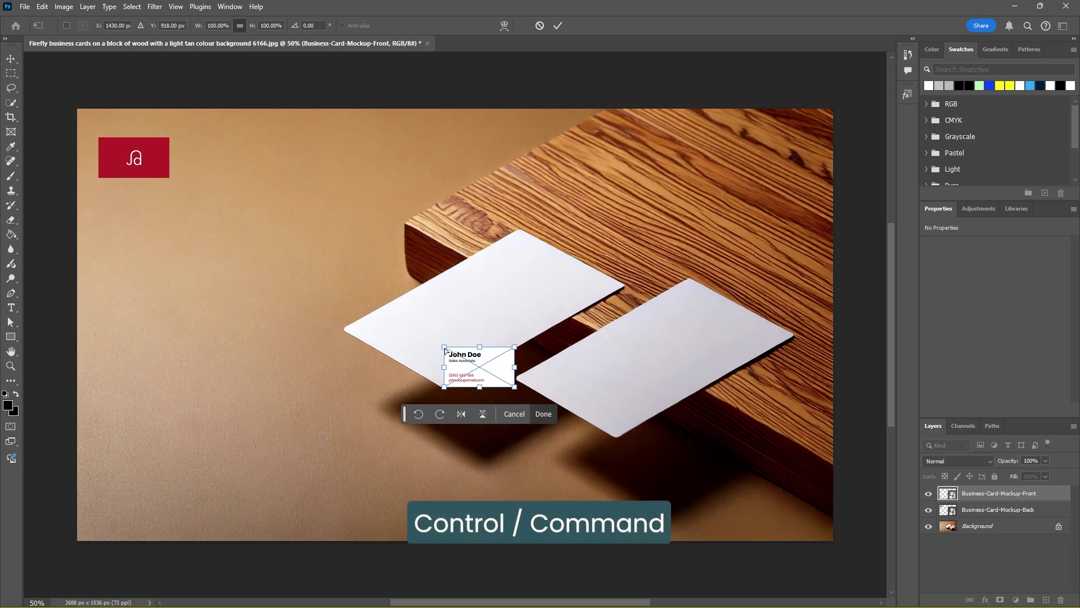
left_click_drag(445, 346, 341, 328)
left_click_drag(514, 348, 519, 229)
left_click_drag(515, 387, 626, 285)
mouse_move(445, 386)
left_mouse_down()
mouse_move(448, 377)
mouse_move(445, 387)
left_mouse_up()
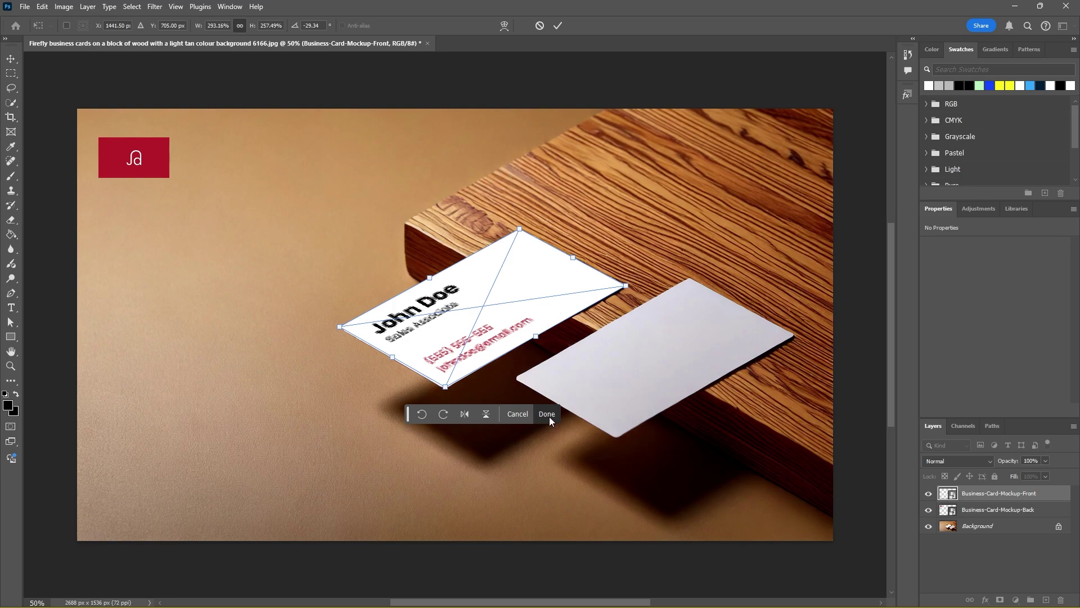
left_click(548, 418)
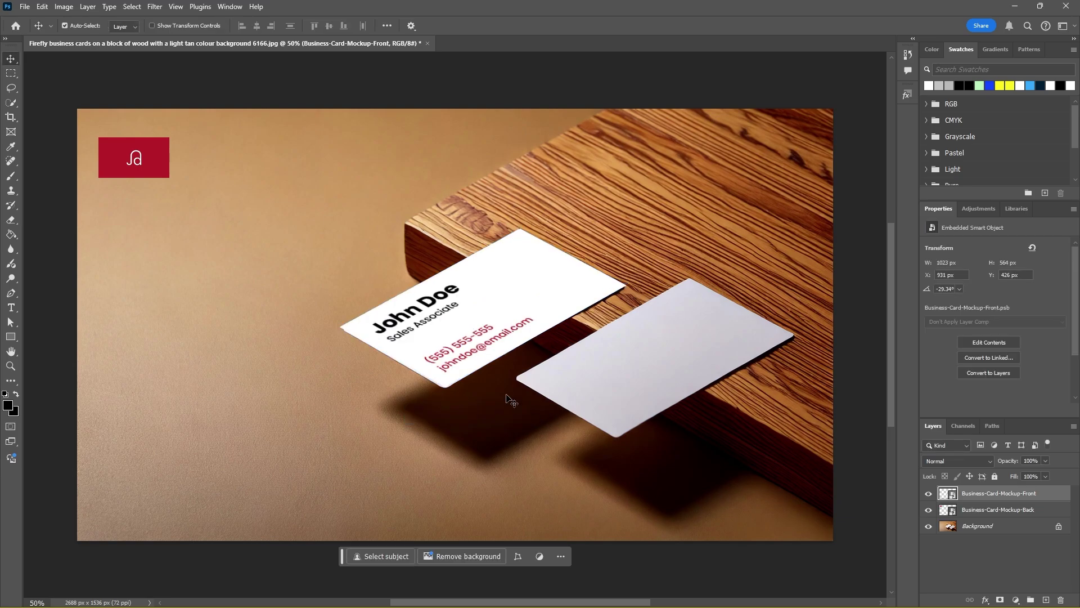
Step: Drag the red logo Back card onto the right blank card and distort its corners to that card's perspective
left_click(134, 161)
left_click_drag(128, 163, 517, 377)
key("ctrl+t")
left_click_drag(686, 397, 691, 278)
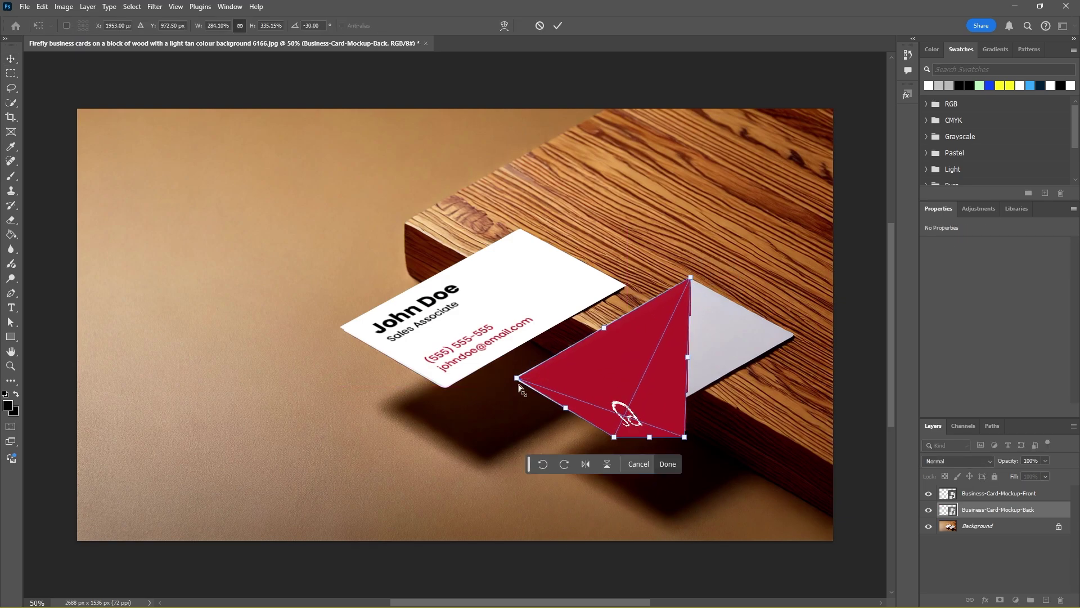
left_click_drag(518, 379, 516, 376)
left_click_drag(685, 437, 799, 335)
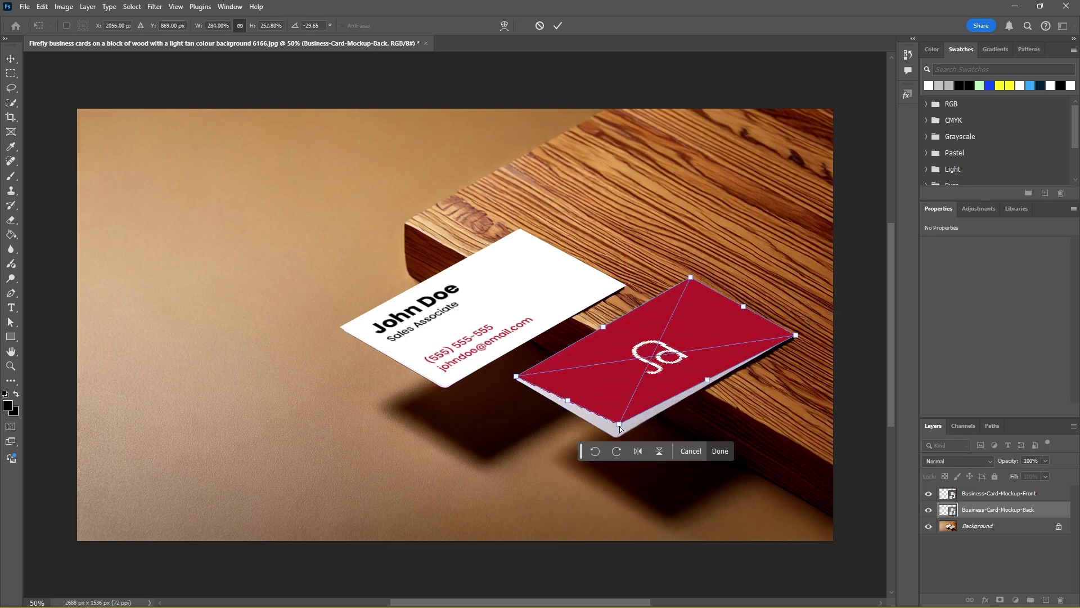
left_click_drag(613, 436, 617, 436)
left_click_drag(516, 376, 517, 379)
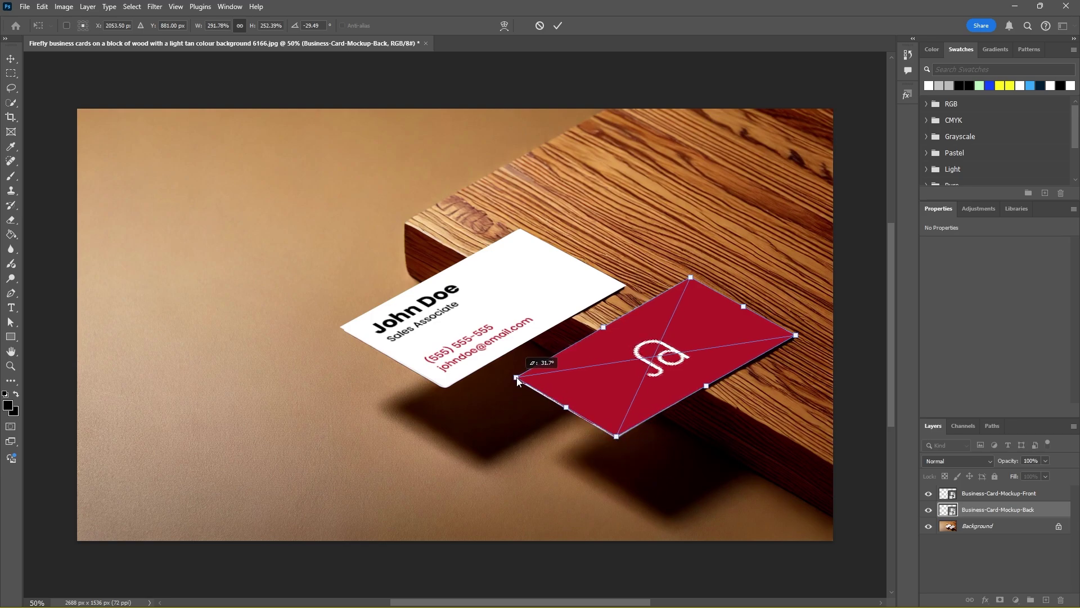
key("Return")
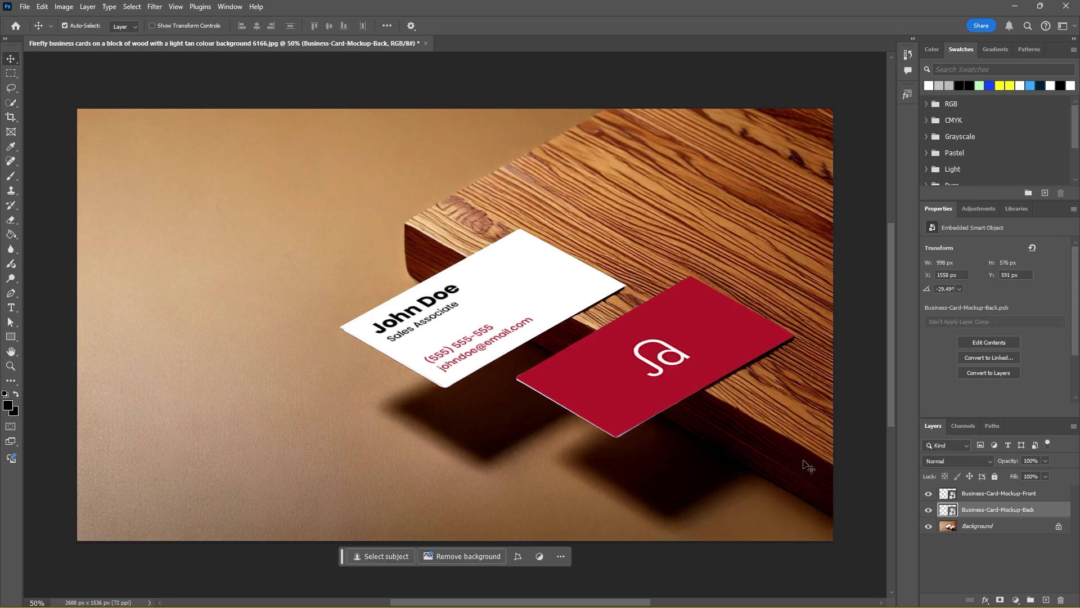
Step: Set the Front and Back card layers together to the Multiply blend mode
left_click(1002, 494)
left_click(1018, 511, "shift")
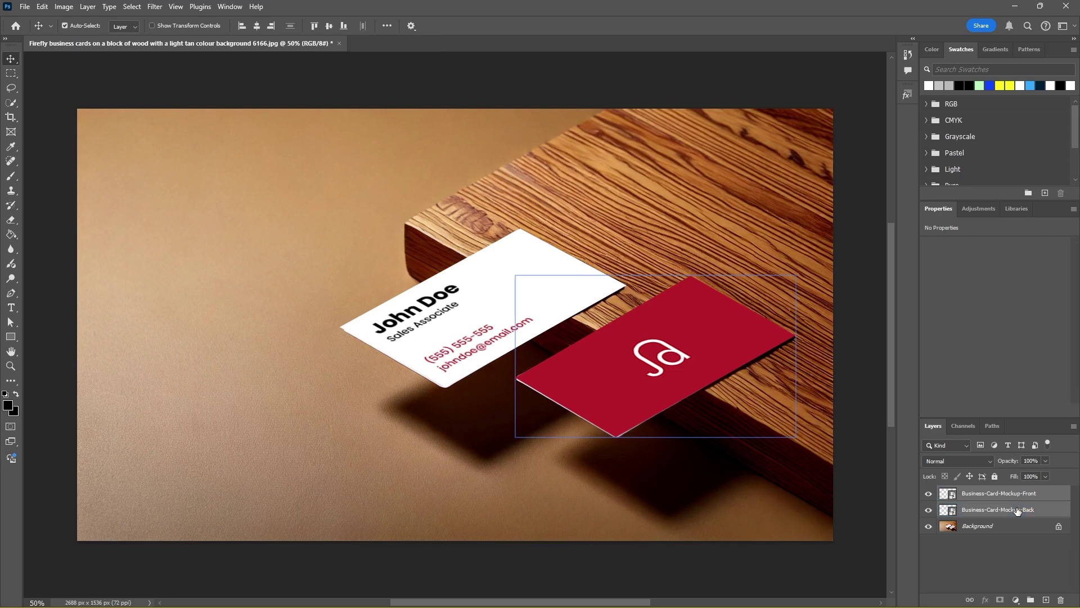
left_click(950, 460)
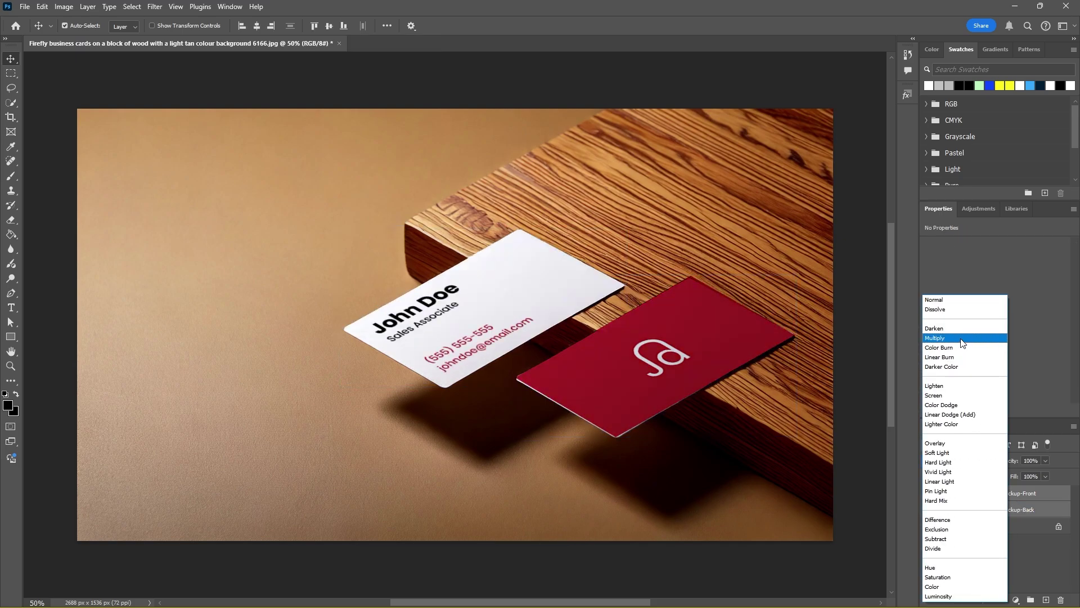
left_click(962, 338)
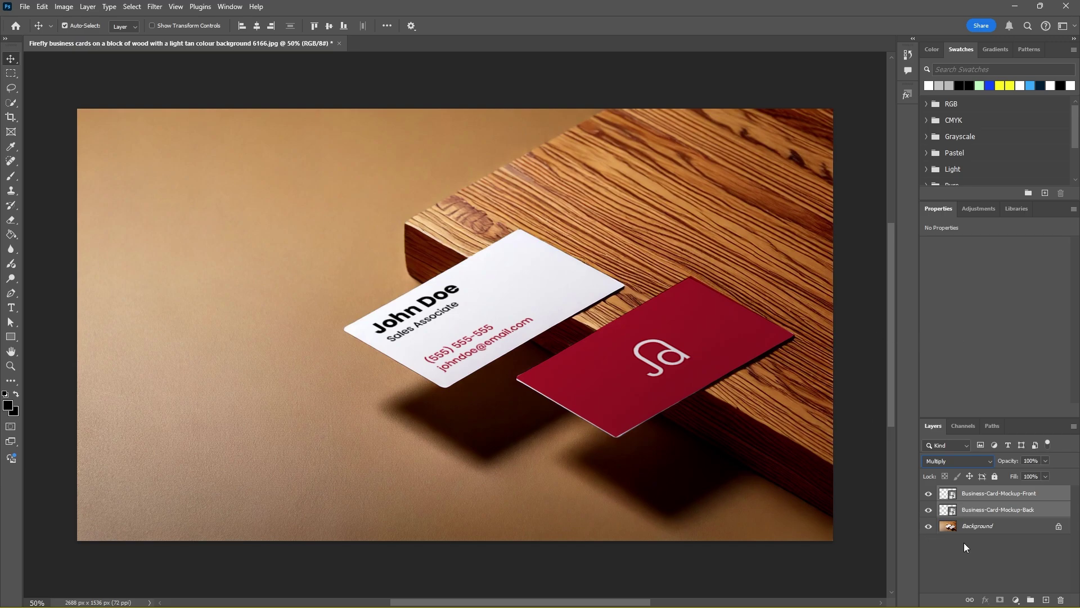
left_click(1034, 511)
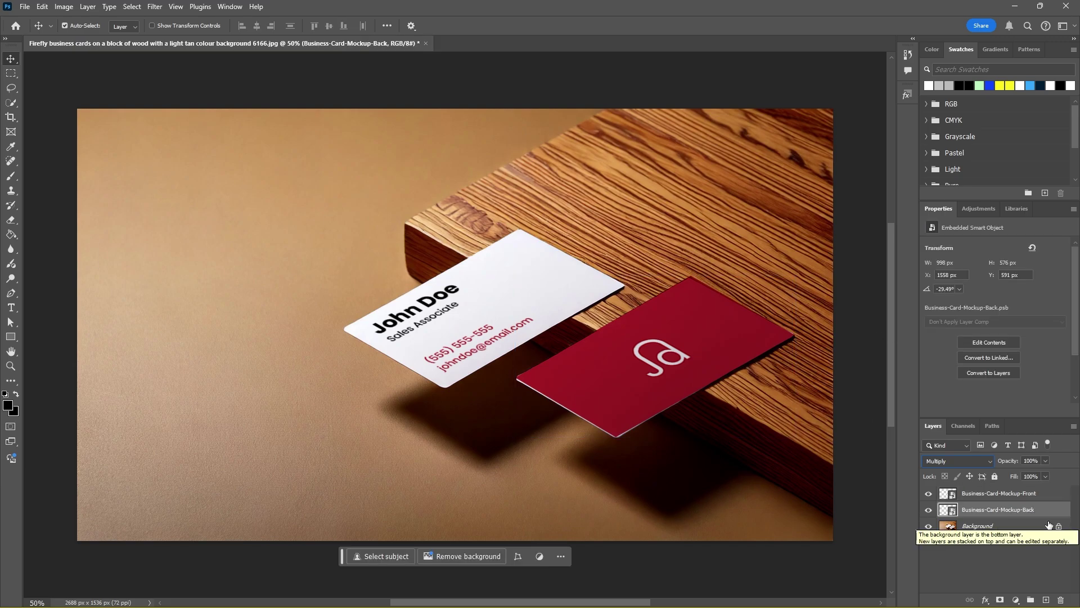
Step: In the Back layer's Blending Options, split the Underlying Layer slider to 140 and 211, then apply
double_click(1049, 511)
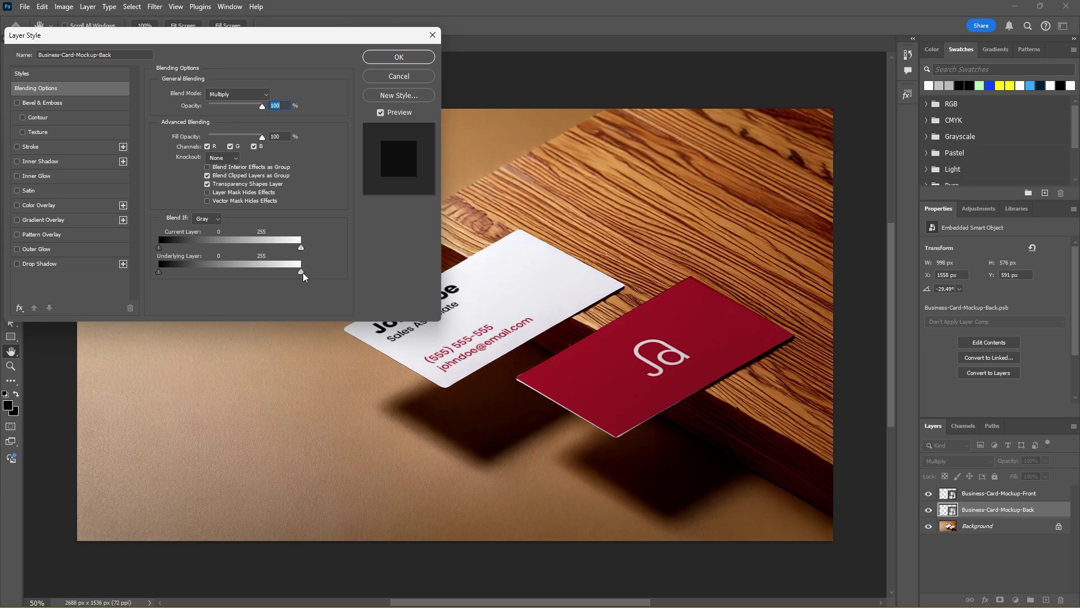
key("alt")
left_click_drag(300, 274, 277, 273)
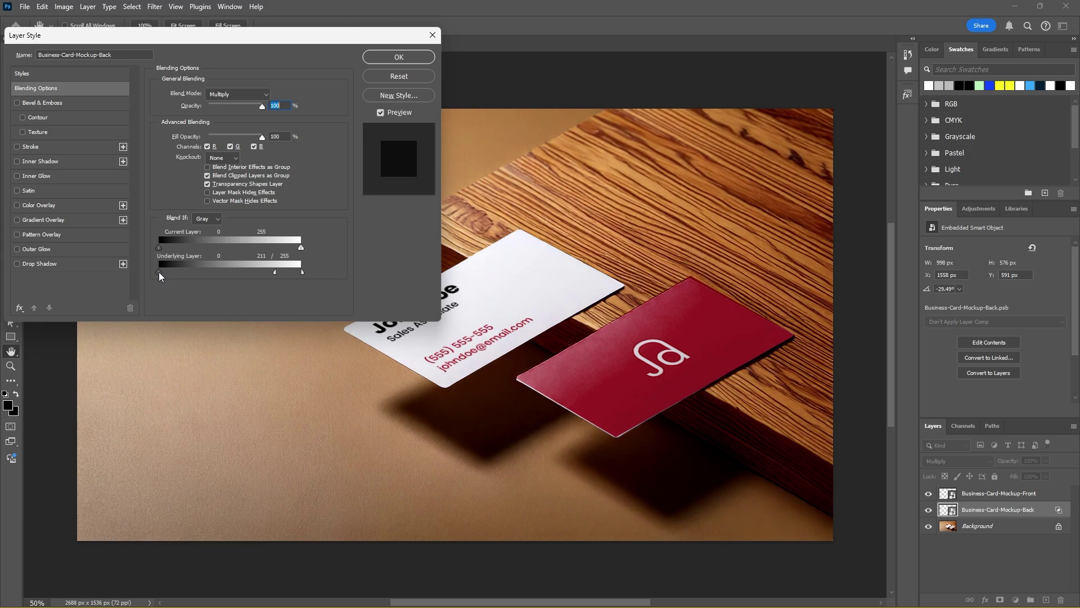
left_click_drag(160, 275, 237, 277)
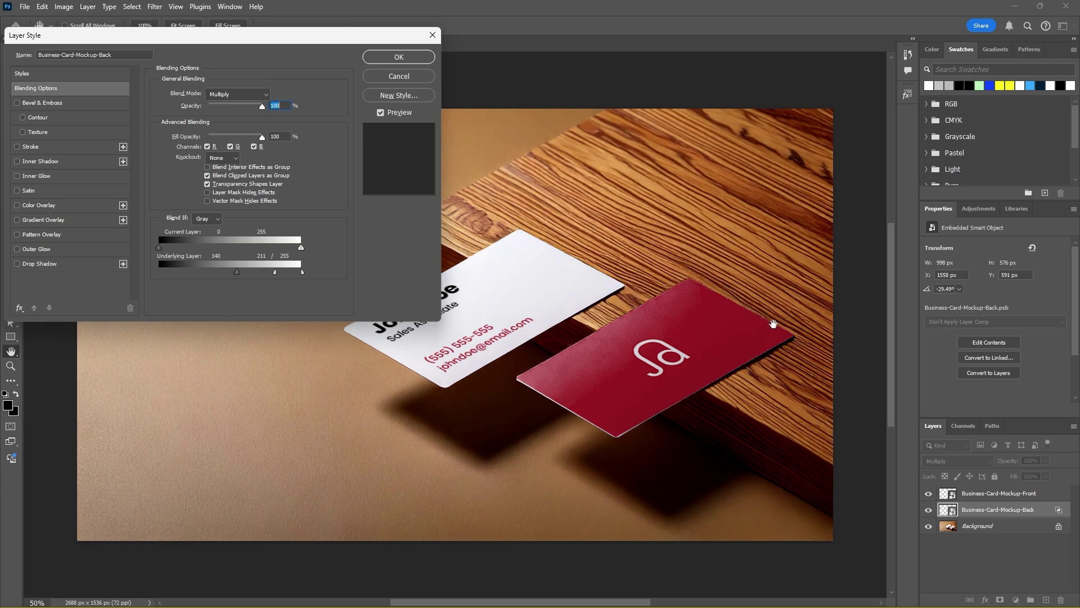
left_click(397, 58)
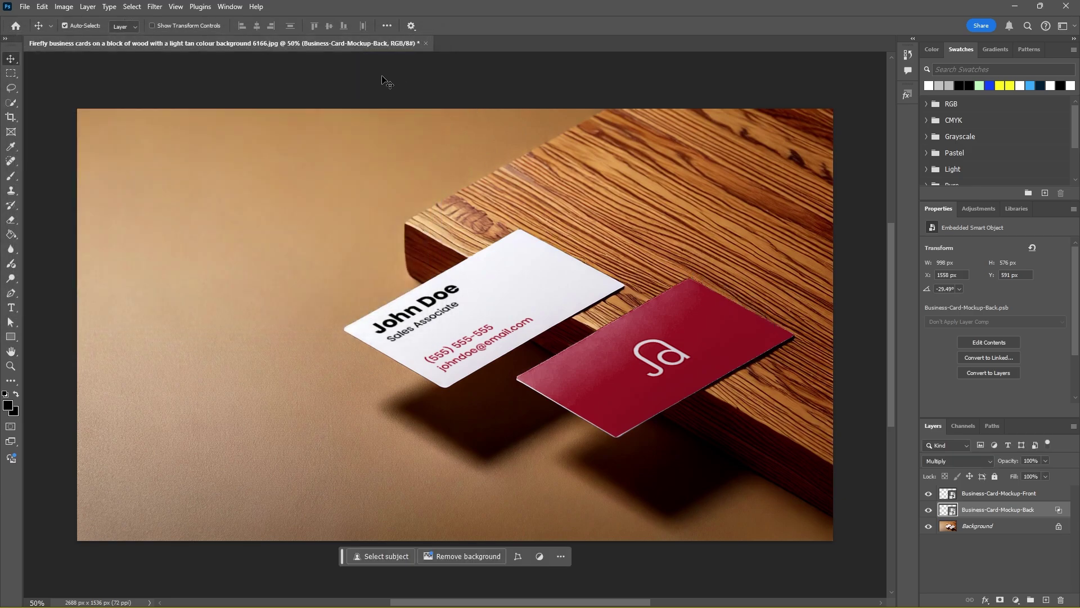
Step: In the Front layer's Blending Options, split the Underlying Layer slider to 127 and 244, then apply
left_click(1056, 495)
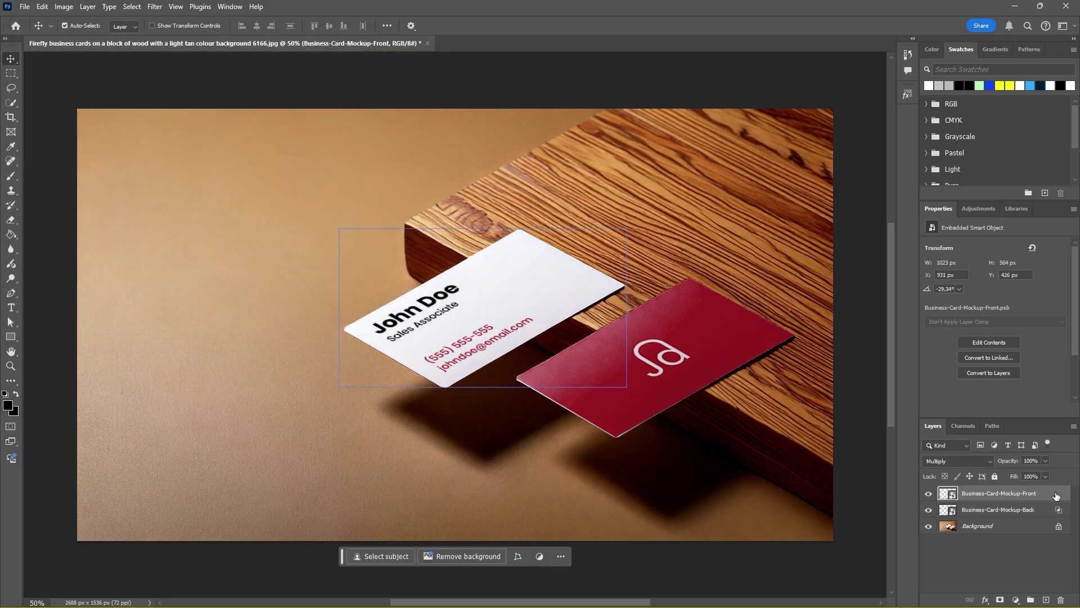
double_click(1056, 496)
left_click_drag(369, 39, 266, 24)
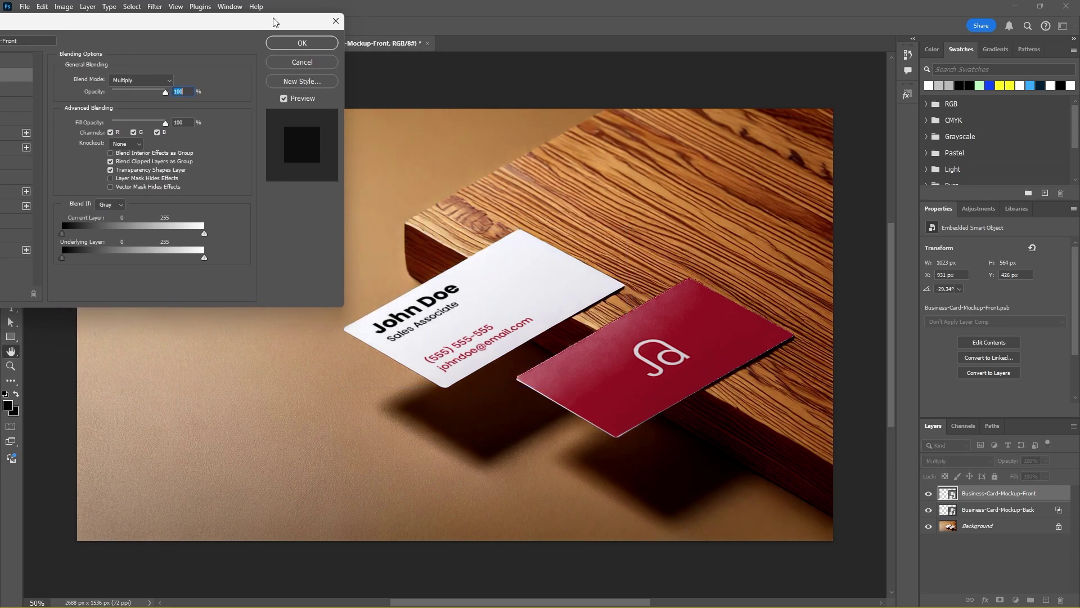
key("alt")
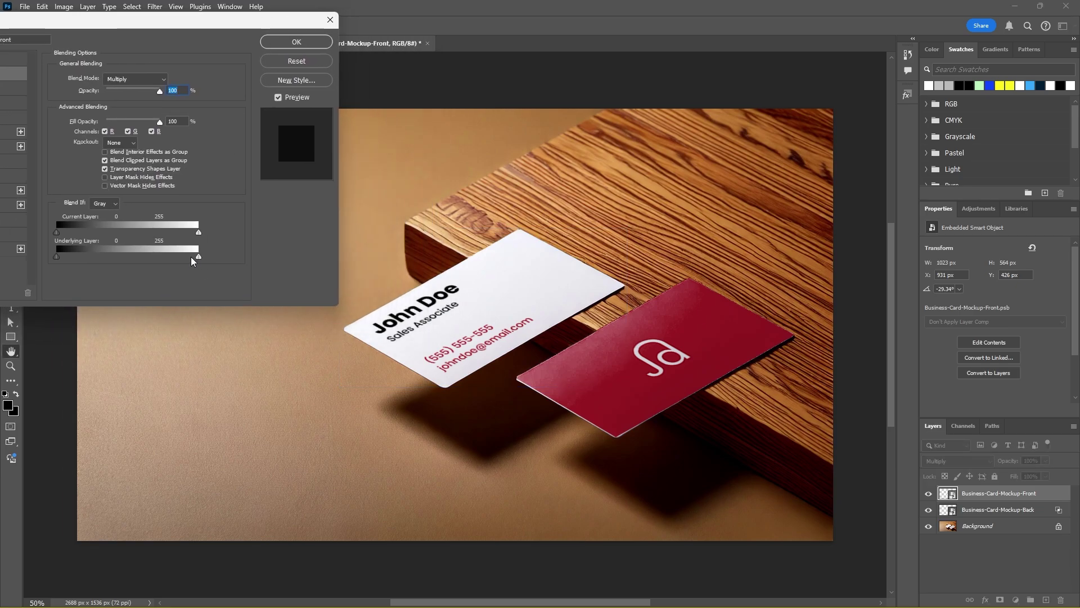
left_click_drag(196, 256, 194, 258)
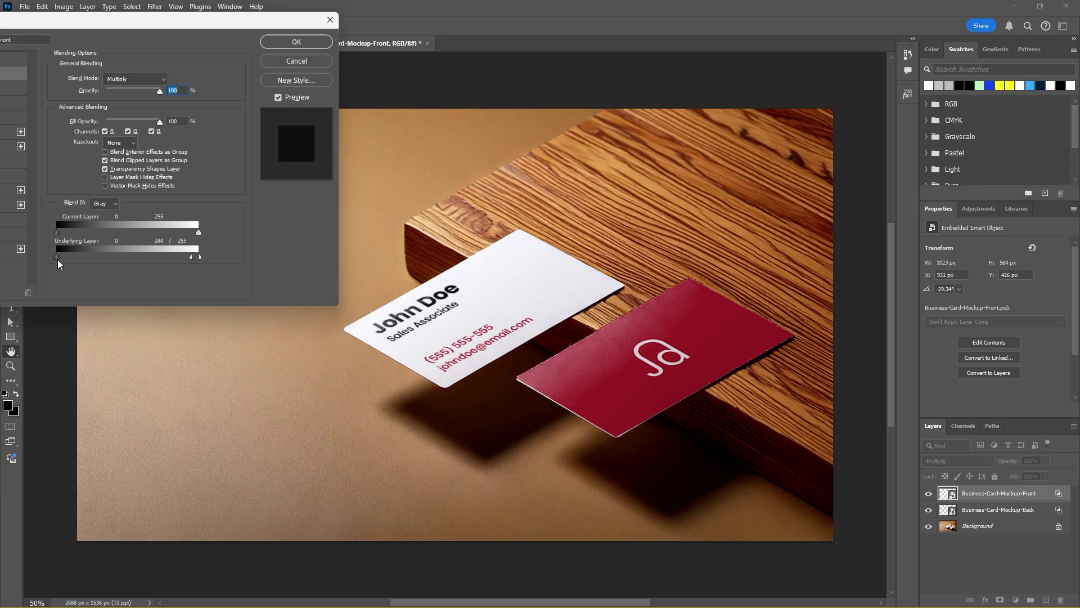
left_click_drag(56, 256, 84, 256)
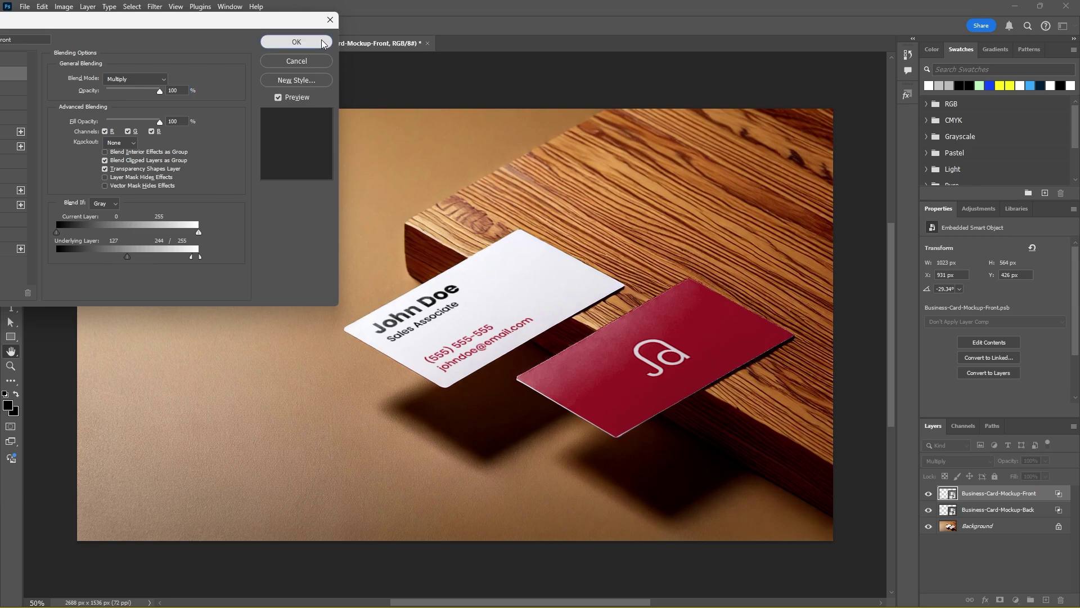
left_click(297, 42)
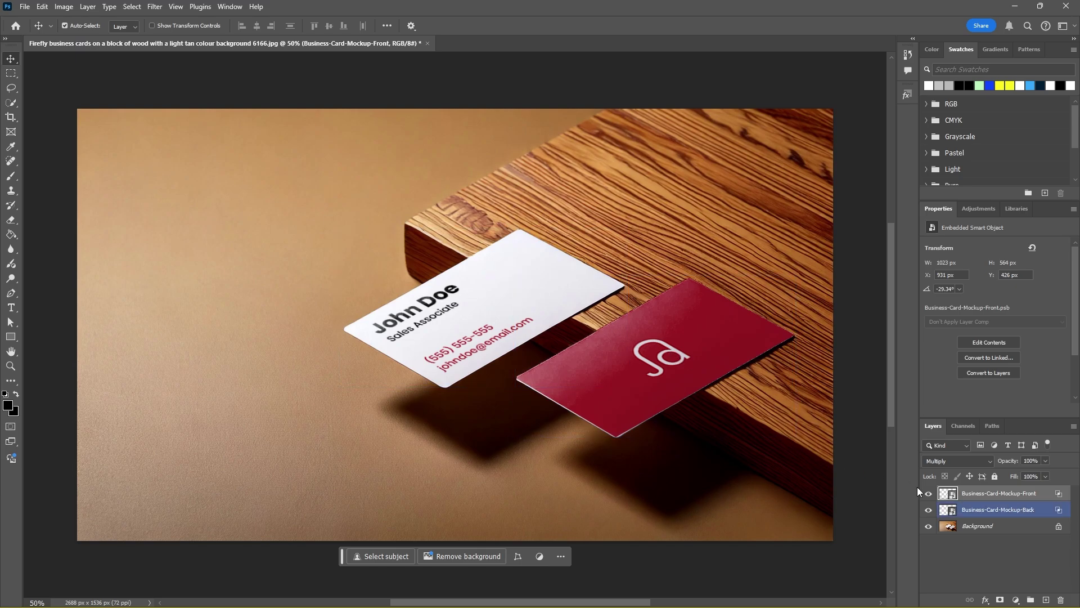
Step: Brush two eyes and a smile into the Front smart object, save it, and return to the mockup
double_click(948, 495)
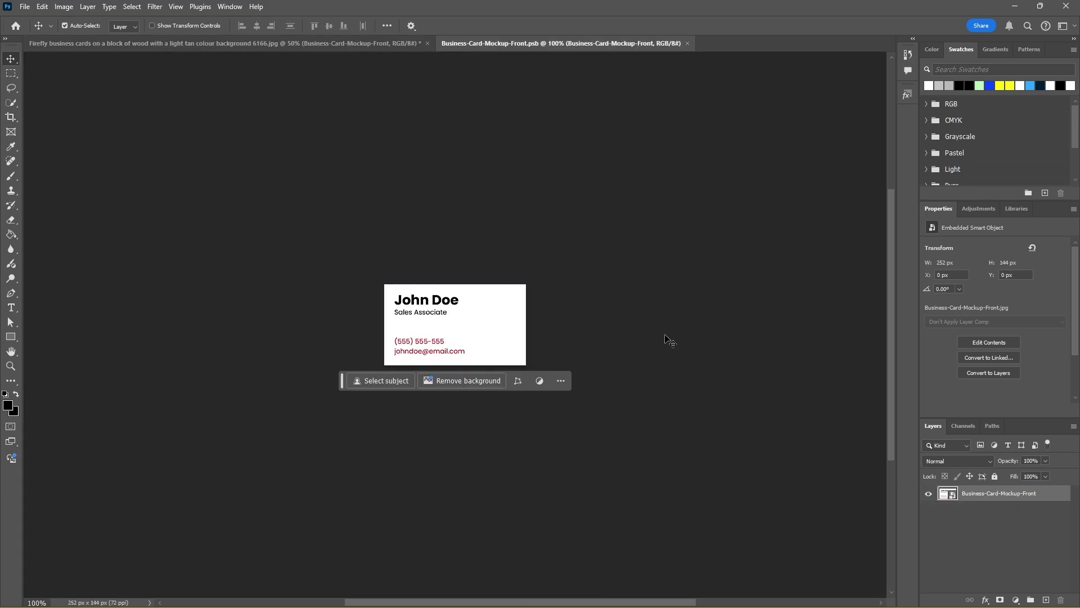
left_click(11, 176)
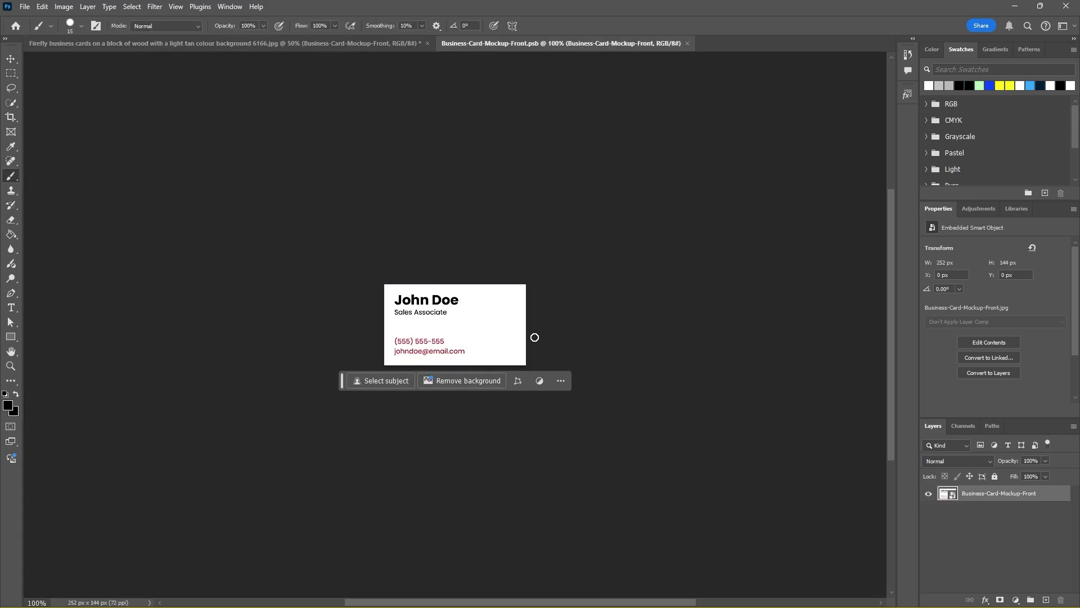
left_click(478, 318)
left_click(496, 318)
mouse_move(461, 327)
left_mouse_down()
mouse_move(481, 340)
mouse_move(518, 336)
left_mouse_up()
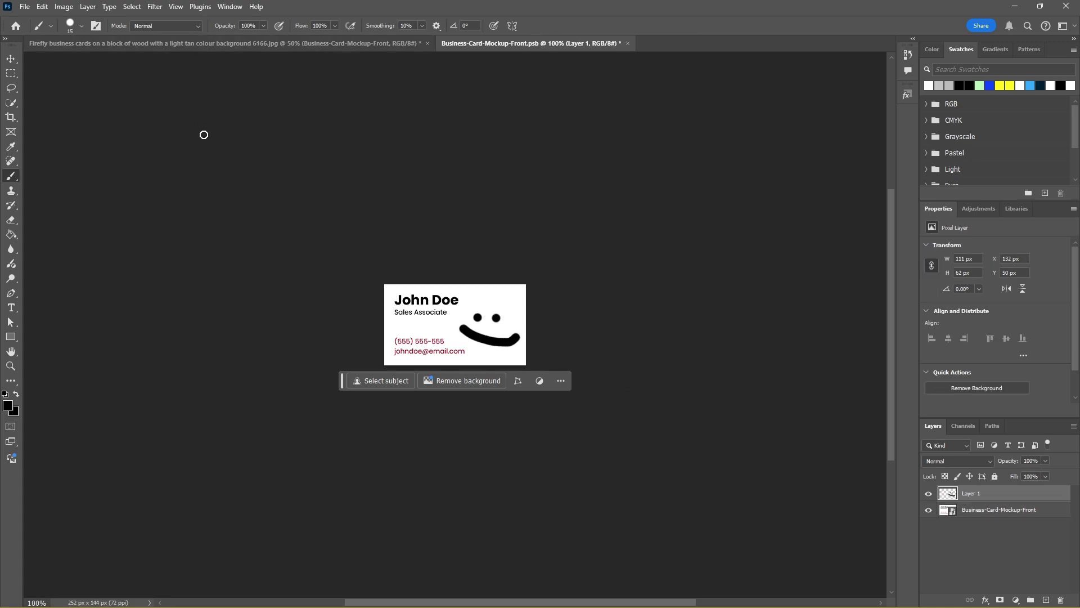
key("ctrl+s")
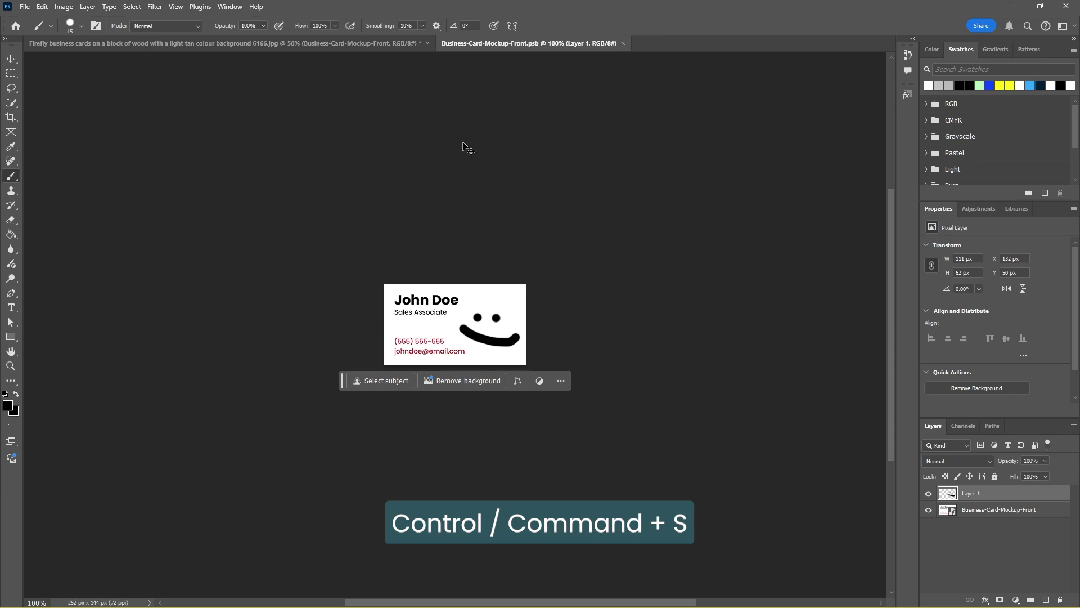
left_click(392, 45)
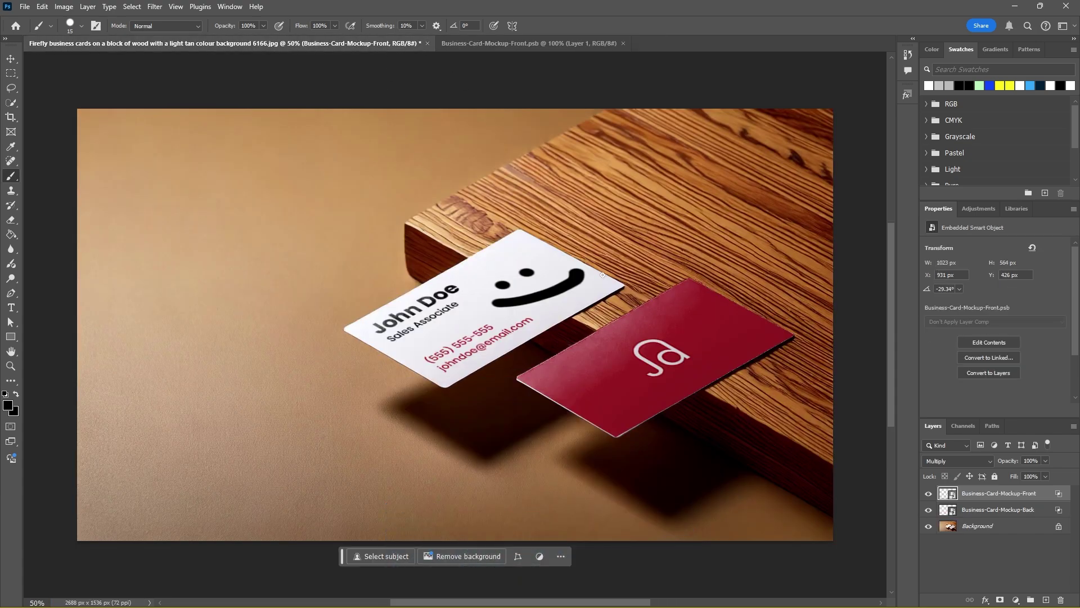